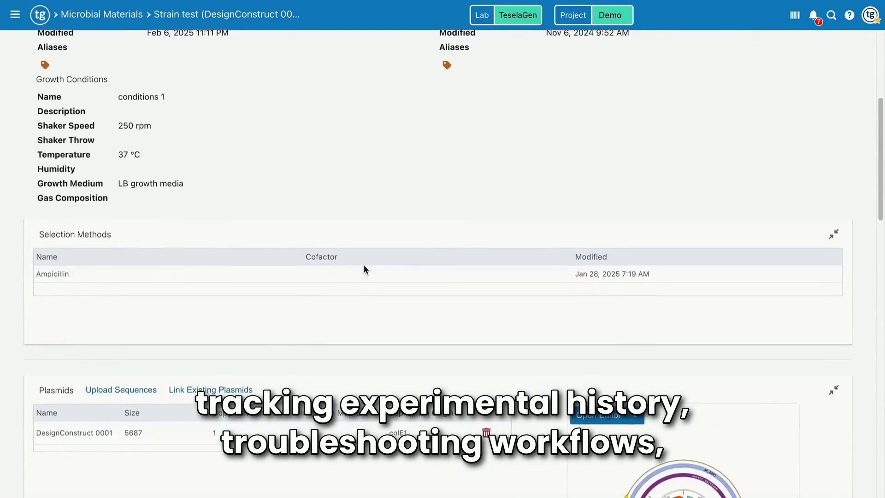
Review the strain record down to its Material Lineage section and open the lineage graph.
{"action": "scroll", "coordinate": [365, 270], "scroll_direction": "down", "scroll_amount": 6}
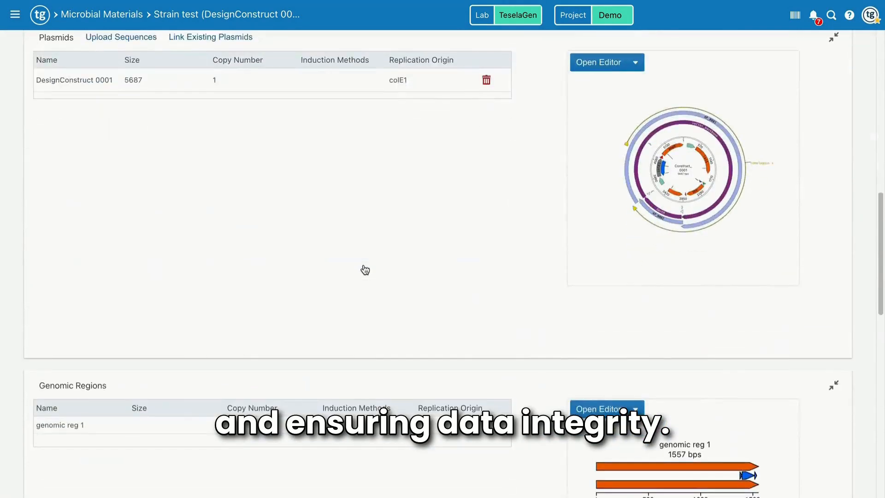
{"action": "scroll", "coordinate": [365, 270], "scroll_direction": "down", "scroll_amount": 3}
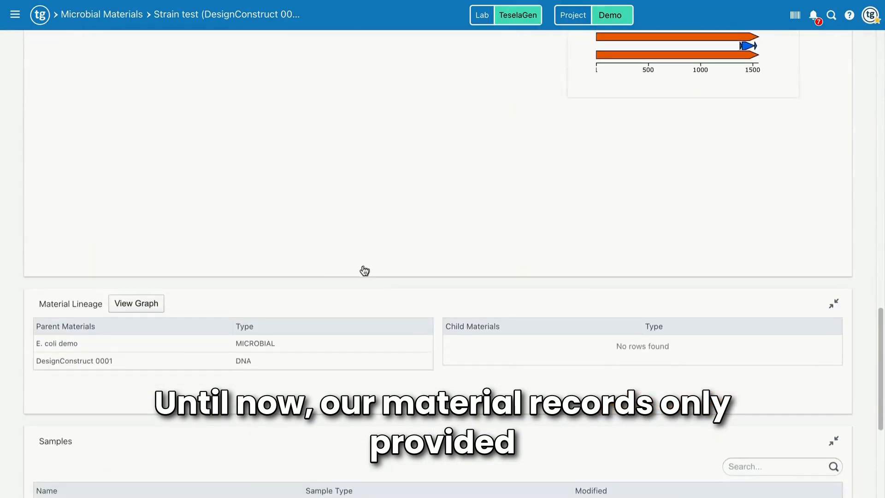
{"action": "scroll", "coordinate": [326, 280], "scroll_direction": "down", "scroll_amount": 2}
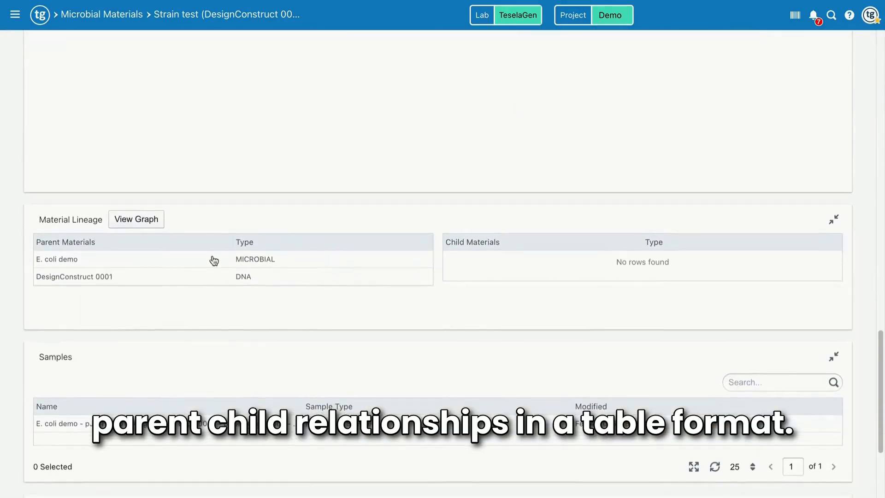
{"action": "left_click", "coordinate": [146, 219]}
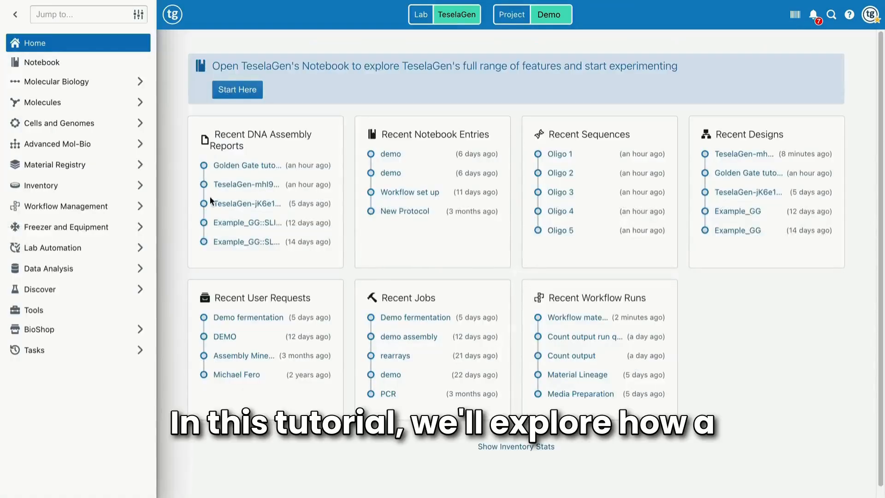
Launch a new workflow run named "Material Lineage Demo workflow" based on the Material Lineage Test Workflow Definition.
{"action": "left_click", "coordinate": [122, 206]}
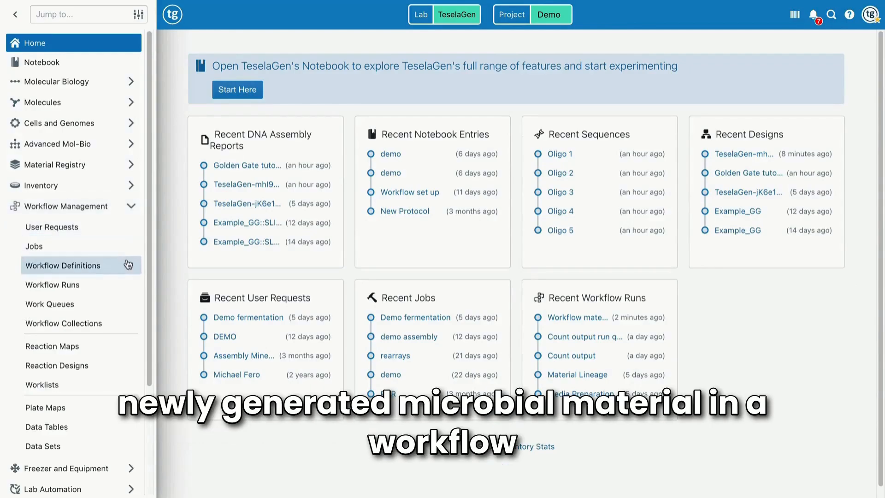
{"action": "left_click", "coordinate": [125, 285]}
{"action": "left_click", "coordinate": [338, 61]}
{"action": "left_click", "coordinate": [306, 104]}
{"action": "triple_click", "coordinate": [337, 79]}
{"action": "type", "text": "Material Linea"}
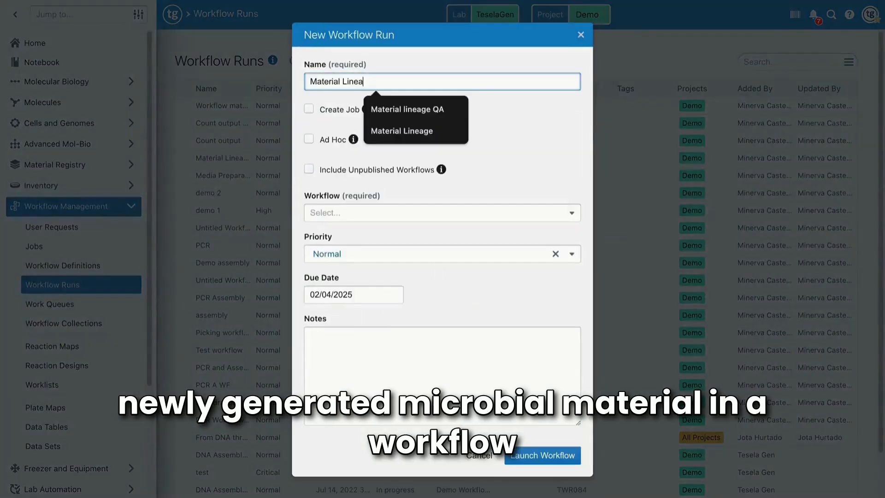
{"action": "type", "text": "ge D"}
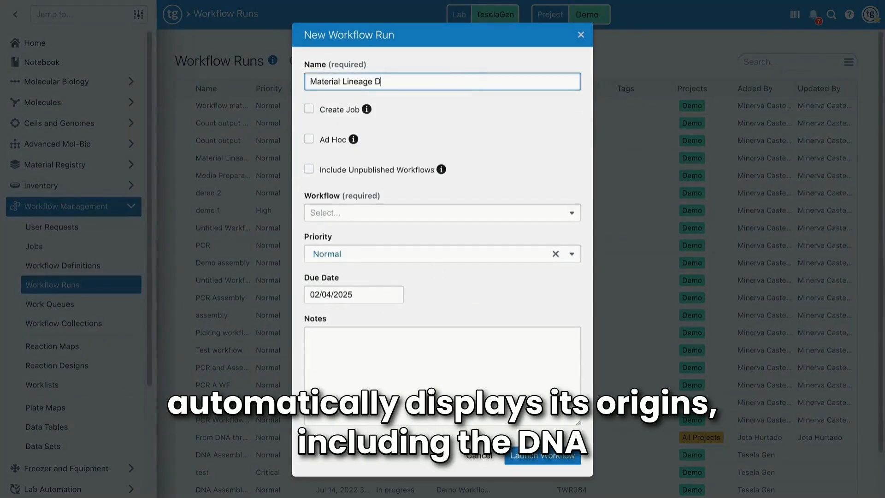
{"action": "type", "text": "emo workflow"}
{"action": "left_click", "coordinate": [359, 212]}
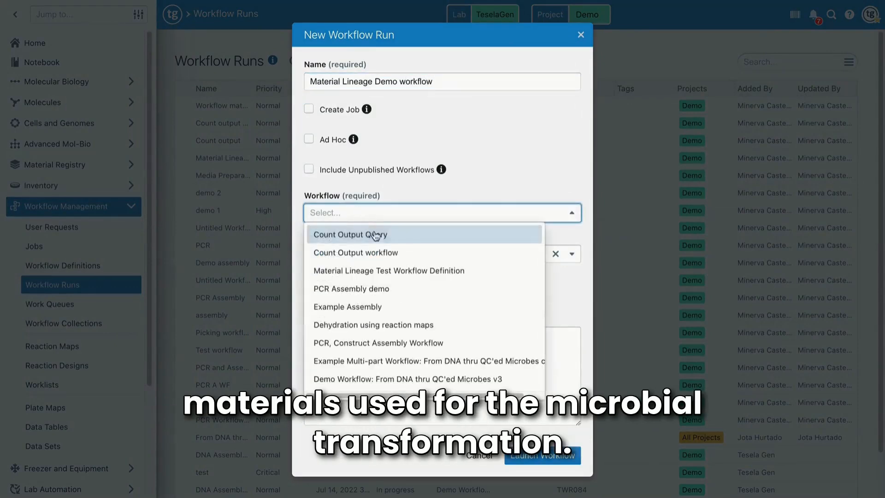
{"action": "left_click", "coordinate": [405, 269]}
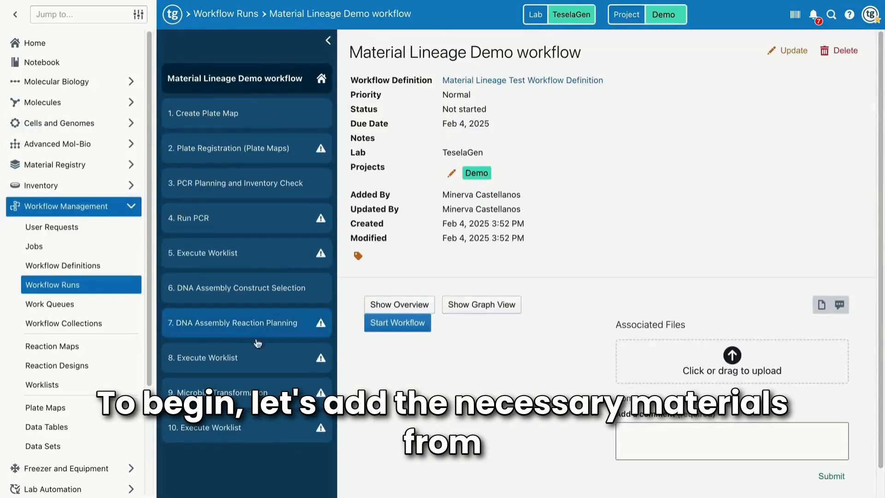
Start the Create Plate Map task with the 96 Well plate format and DNA Assembly Report as the item type.
{"action": "left_click", "coordinate": [286, 125]}
{"action": "left_click", "coordinate": [614, 62]}
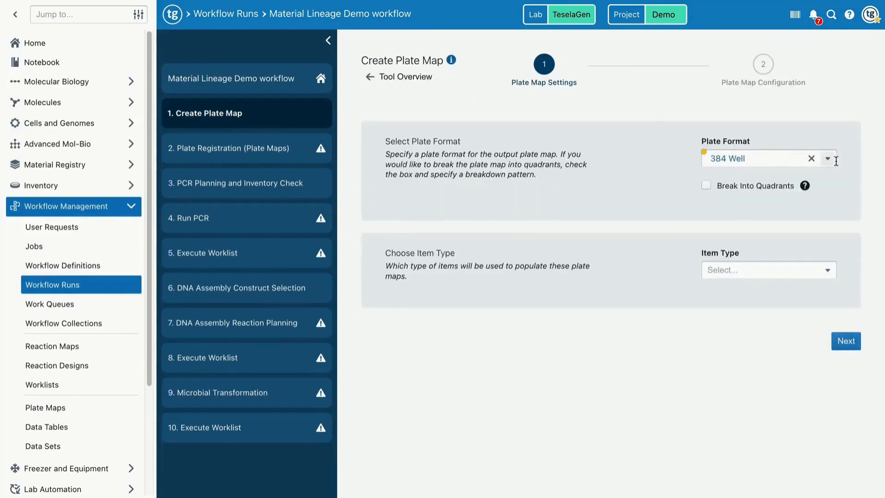
{"action": "left_click", "coordinate": [834, 162]}
{"action": "left_click", "coordinate": [774, 289]}
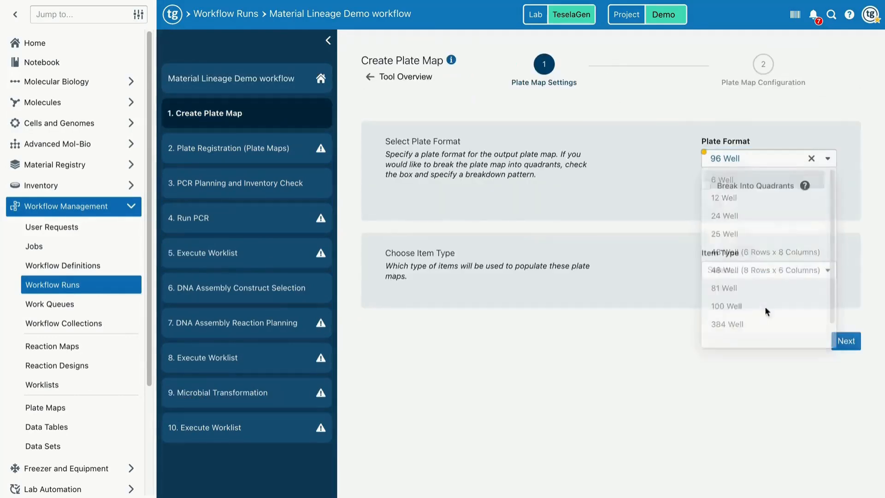
{"action": "left_click", "coordinate": [799, 270]}
{"action": "left_click", "coordinate": [748, 364]}
Select the TeselaGen-mhl9vkdki DNA assembly report as the source for the plate map.
{"action": "left_click", "coordinate": [448, 391]}
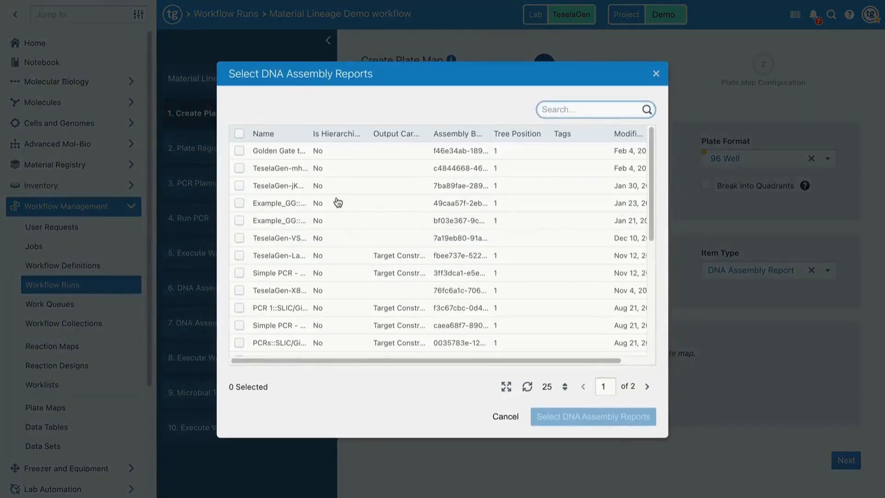
{"action": "left_click", "coordinate": [593, 416]}
{"action": "scroll", "coordinate": [529, 392], "scroll_direction": "down", "scroll_amount": 4}
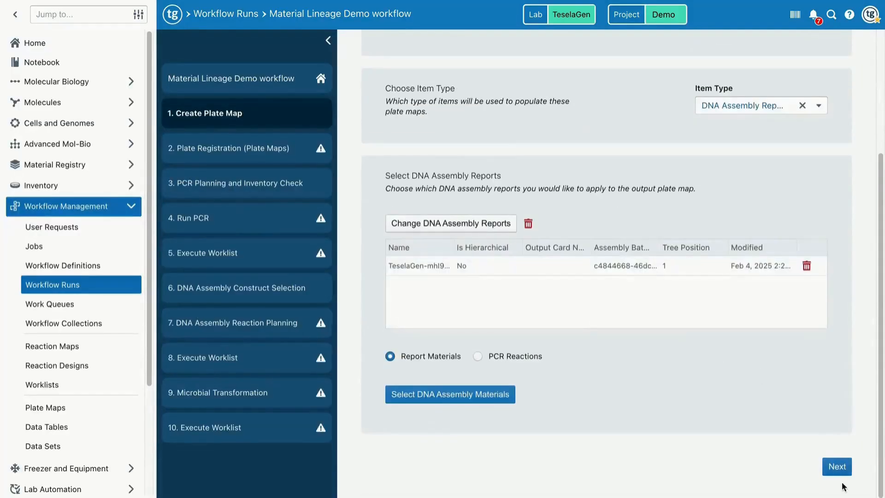
Filter the DNA assembly materials to the Primers entity type and select all the listed oligos.
{"action": "left_click", "coordinate": [449, 396]}
{"action": "left_click", "coordinate": [318, 112]}
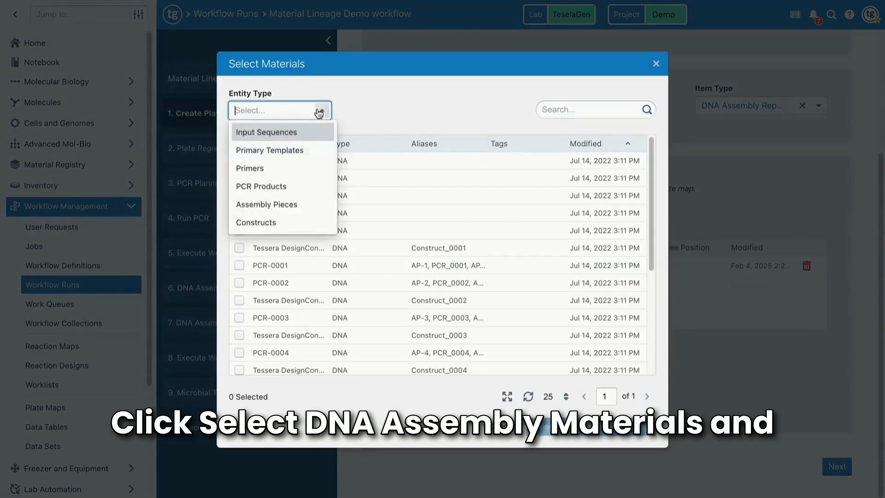
{"action": "left_click", "coordinate": [285, 169]}
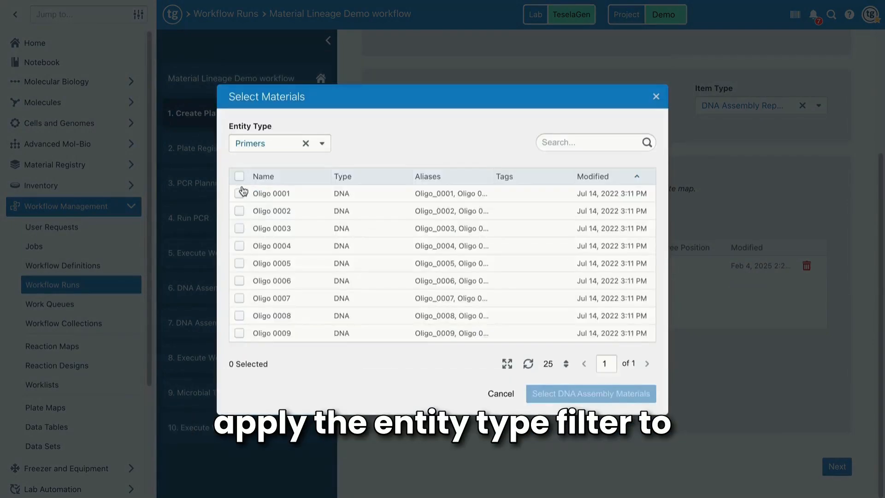
{"action": "left_click", "coordinate": [239, 193]}
{"action": "left_click", "coordinate": [239, 176]}
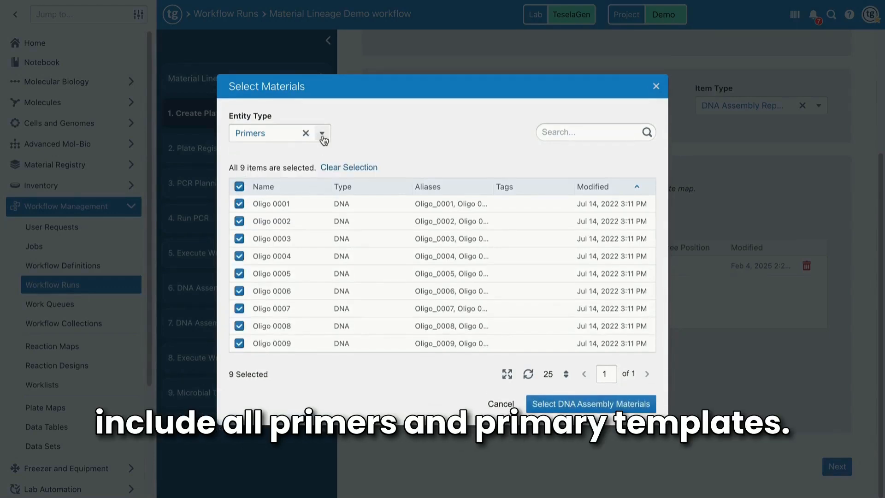
Add all Primary Templates to the selected DNA assembly materials and proceed to the plate map configuration.
{"action": "left_click", "coordinate": [322, 134]}
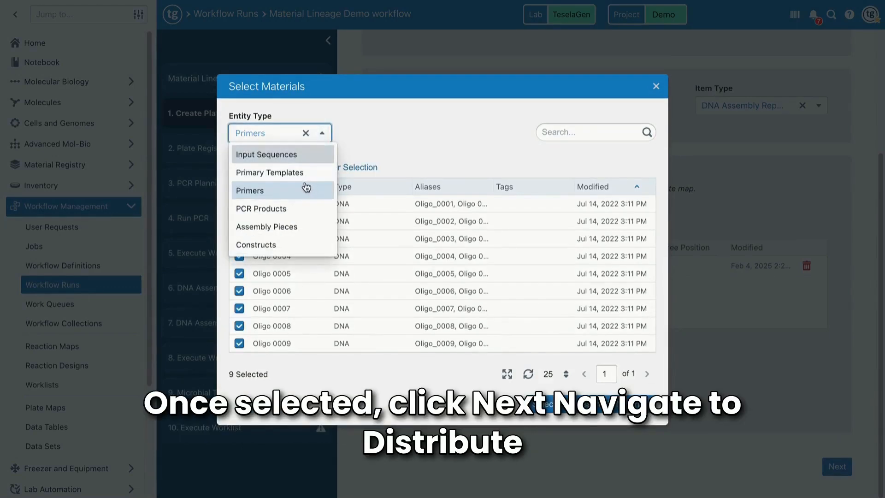
{"action": "left_click", "coordinate": [279, 172]}
{"action": "left_click", "coordinate": [239, 209]}
{"action": "left_click", "coordinate": [592, 366]}
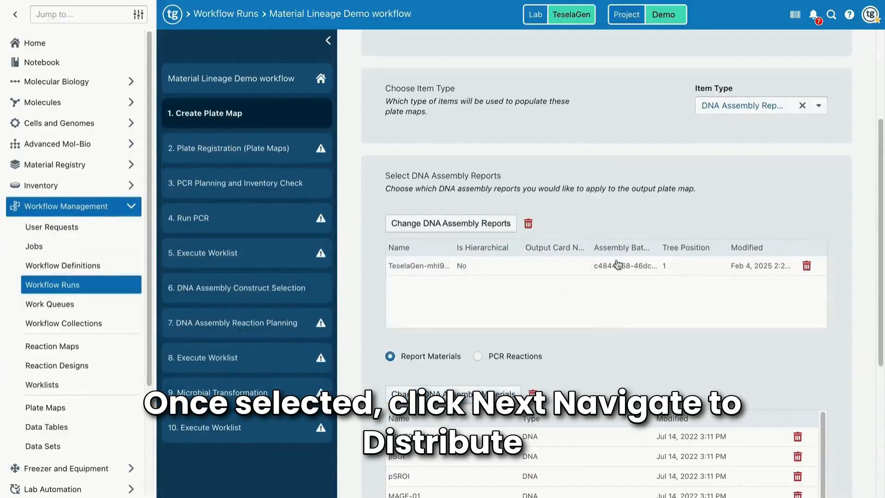
{"action": "scroll", "coordinate": [791, 337], "scroll_direction": "down", "scroll_amount": 8}
{"action": "left_click", "coordinate": [837, 466]}
Place Oligo 0001 through Oligo 0009 in wells A1 to A9 of Plate Map 1.
{"action": "scroll", "coordinate": [463, 331], "scroll_direction": "down", "scroll_amount": 4}
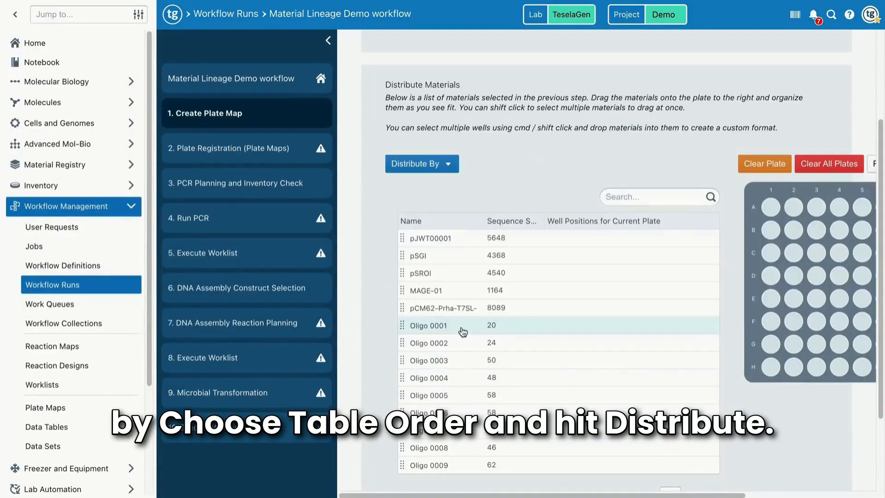
{"action": "left_click", "coordinate": [472, 343], "text": "super"}
{"action": "left_click", "coordinate": [472, 360], "text": "super"}
{"action": "left_click", "coordinate": [470, 379], "text": "super"}
{"action": "left_click", "coordinate": [467, 397], "text": "super"}
{"action": "left_click", "coordinate": [471, 414], "text": "super"}
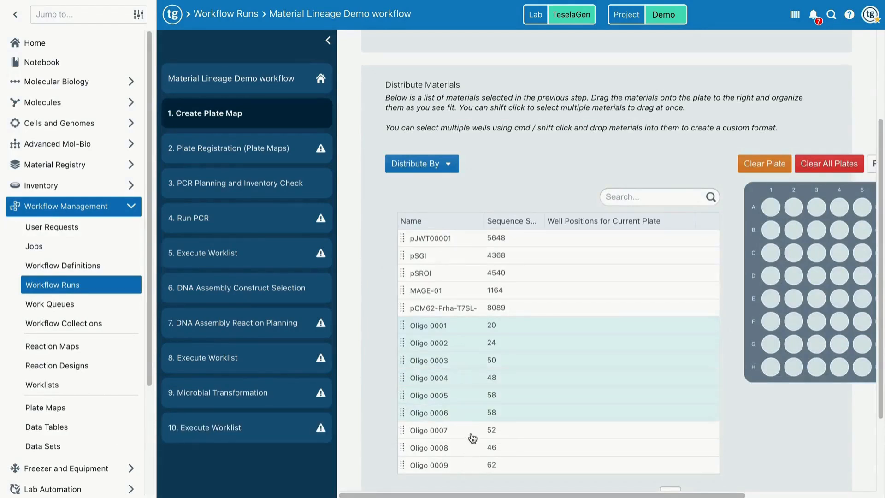
{"action": "left_click", "coordinate": [472, 432], "text": "super"}
{"action": "left_click", "coordinate": [471, 448], "text": "super"}
{"action": "left_click", "coordinate": [469, 465], "text": "super"}
{"action": "left_click_drag", "start_coordinate": [640, 279], "coordinate": [769, 211]}
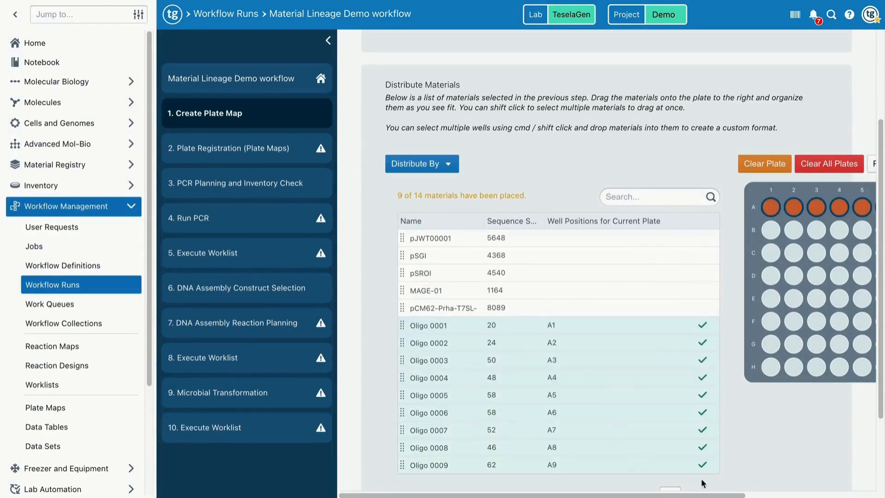
Add a second plate map and place the five template materials, pJWT00001 through pCM62-Prha-T7SL-, in its wells A1 to A5.
{"action": "scroll", "coordinate": [702, 483], "scroll_direction": "right", "scroll_amount": 5}
{"action": "left_click", "coordinate": [797, 165]}
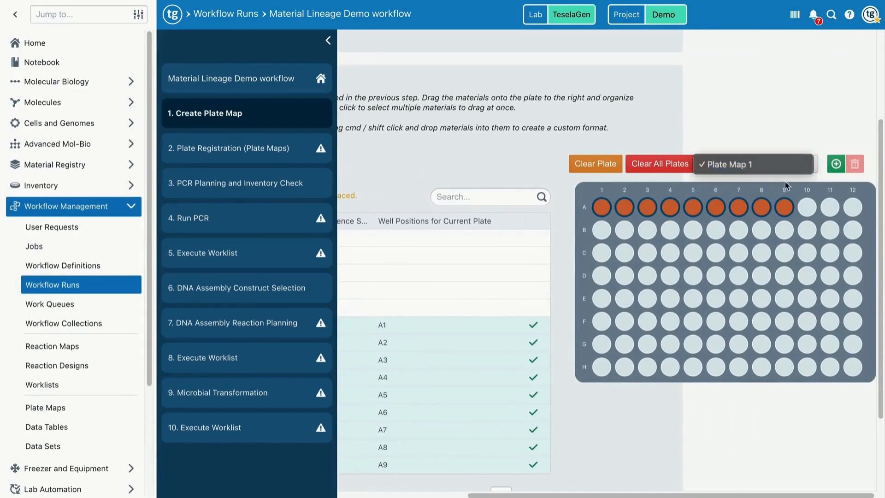
{"action": "left_click", "coordinate": [786, 180]}
{"action": "scroll", "coordinate": [486, 298], "scroll_direction": "left", "scroll_amount": 5}
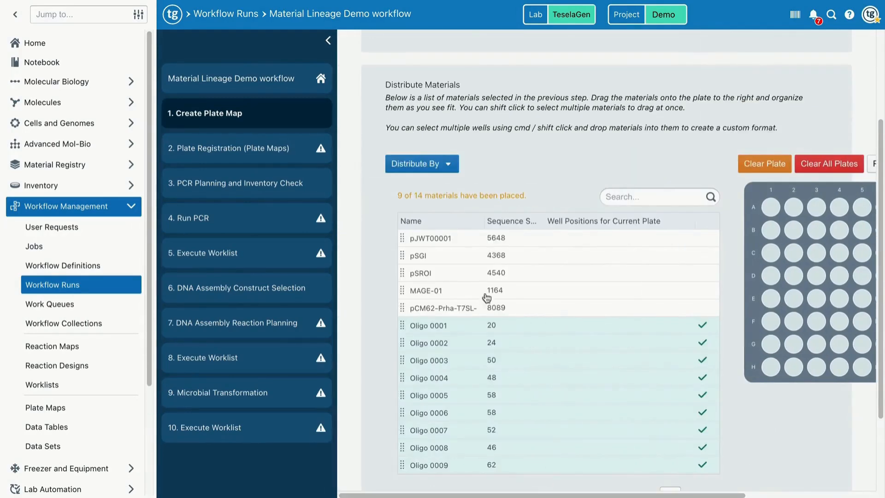
{"action": "left_click", "coordinate": [461, 240]}
{"action": "left_click", "coordinate": [450, 308], "text": "shift"}
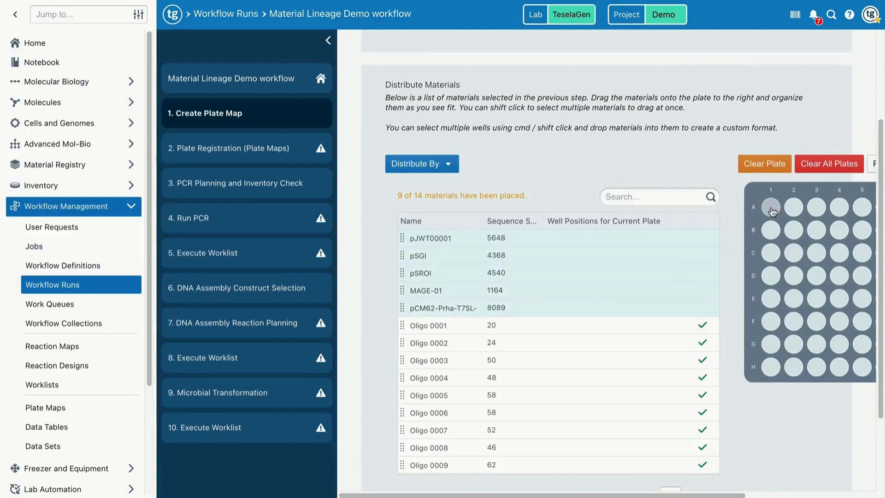
{"action": "left_click_drag", "start_coordinate": [758, 213], "coordinate": [760, 211]}
Check the well layout of Plate Map 1 and finish the Create Plate Map task.
{"action": "scroll", "coordinate": [760, 276], "scroll_direction": "right", "scroll_amount": 5}
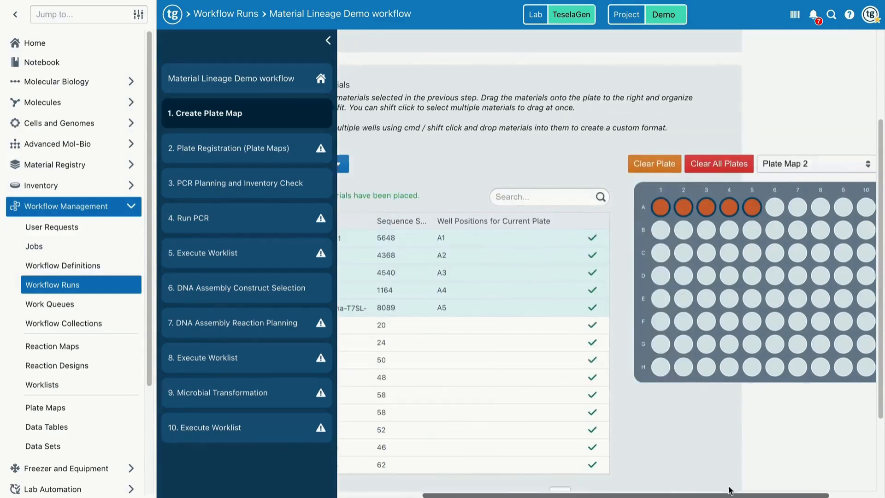
{"action": "left_click", "coordinate": [738, 164]}
{"action": "left_click", "coordinate": [738, 154]}
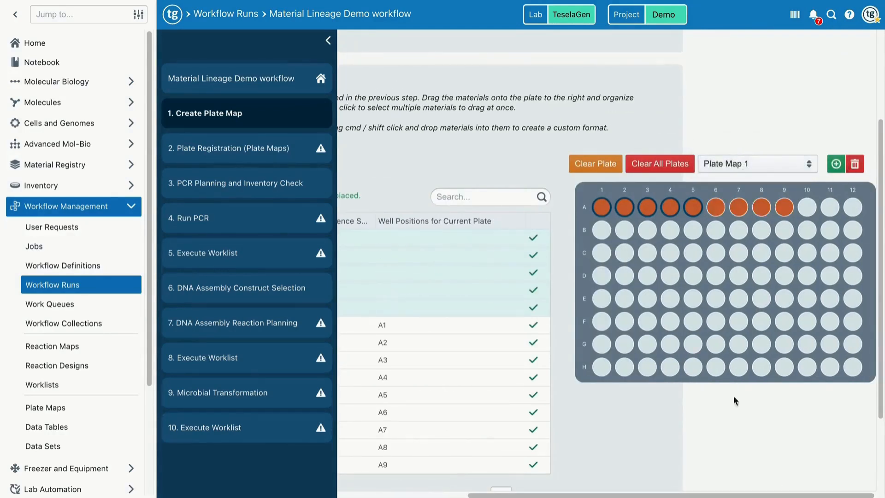
{"action": "scroll", "coordinate": [731, 351], "scroll_direction": "left", "scroll_amount": 5}
{"action": "scroll", "coordinate": [726, 323], "scroll_direction": "down", "scroll_amount": 3}
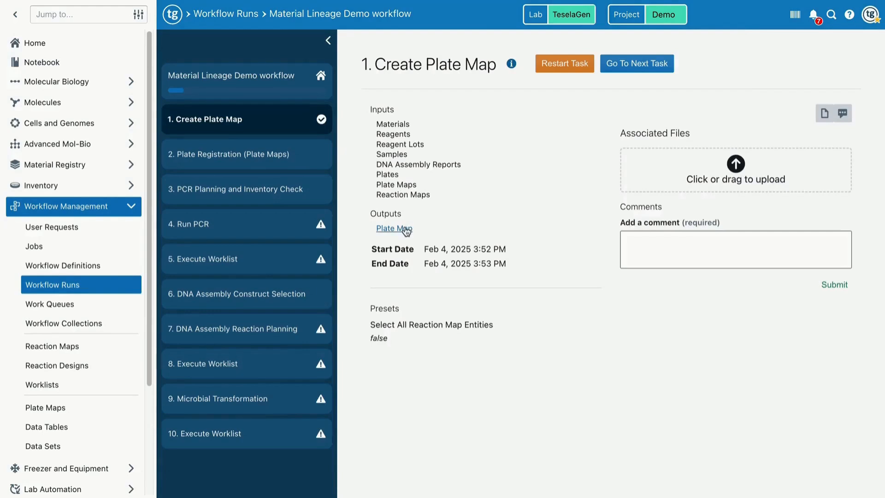
Start the Plate Registration task, preview both plate maps, and continue to the plate format settings.
{"action": "left_click", "coordinate": [637, 63]}
{"action": "left_click", "coordinate": [712, 62]}
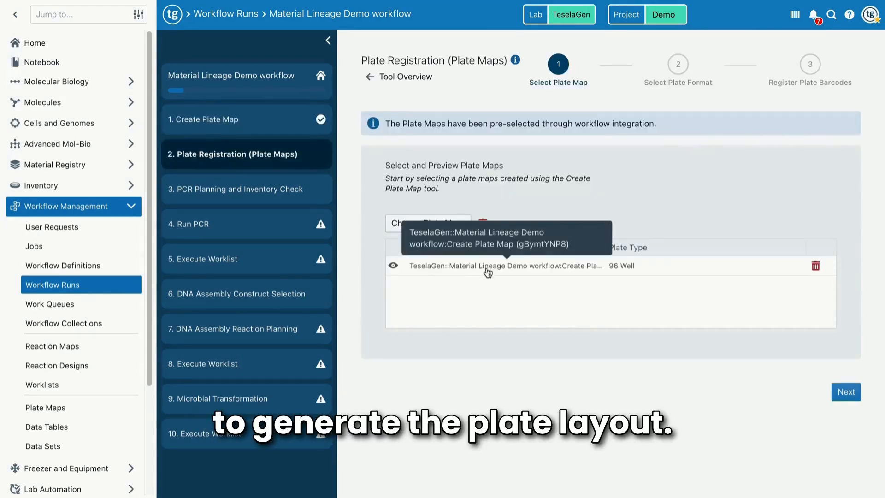
{"action": "left_click", "coordinate": [393, 266]}
{"action": "scroll", "coordinate": [404, 270], "scroll_direction": "down", "scroll_amount": 4}
{"action": "left_click", "coordinate": [820, 182]}
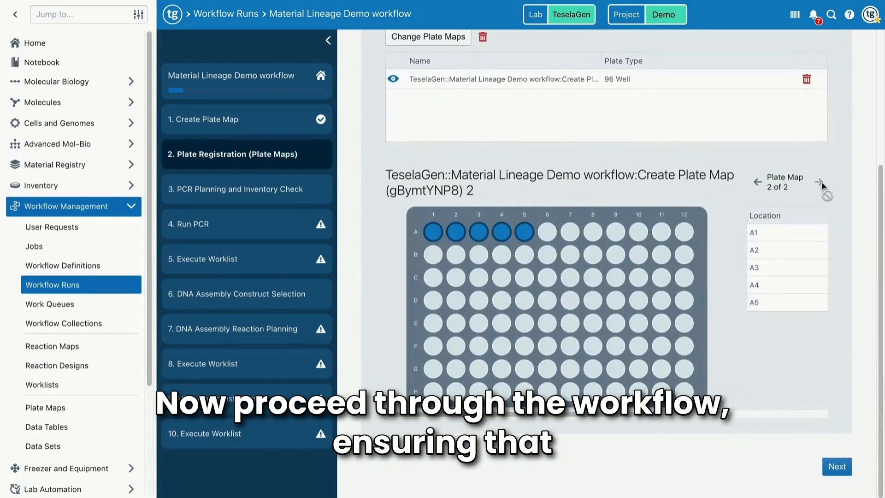
{"action": "left_click", "coordinate": [836, 467]}
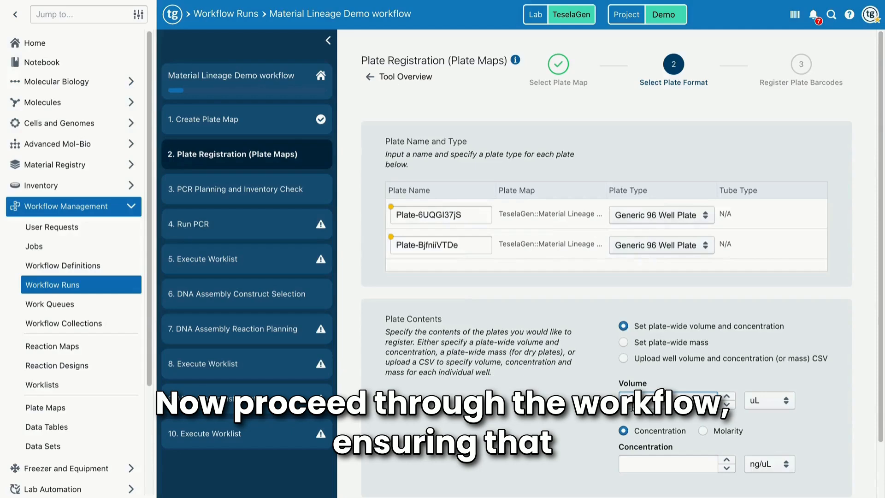
Set the plate-wide volume to 300 uL and the concentration to 100 ng/uL, and complete the plate registration.
{"action": "left_click", "coordinate": [643, 459]}
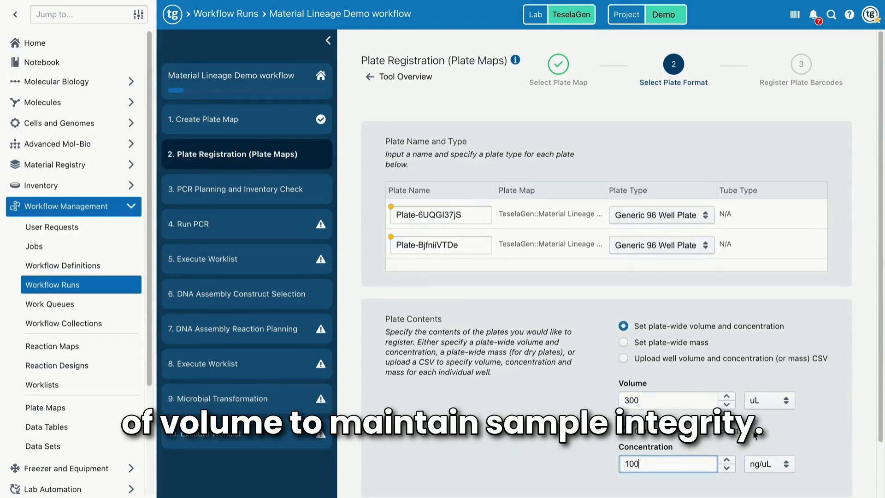
{"action": "scroll", "coordinate": [754, 435], "scroll_direction": "down", "scroll_amount": 2}
{"action": "left_click", "coordinate": [835, 466]}
{"action": "left_click", "coordinate": [826, 252]}
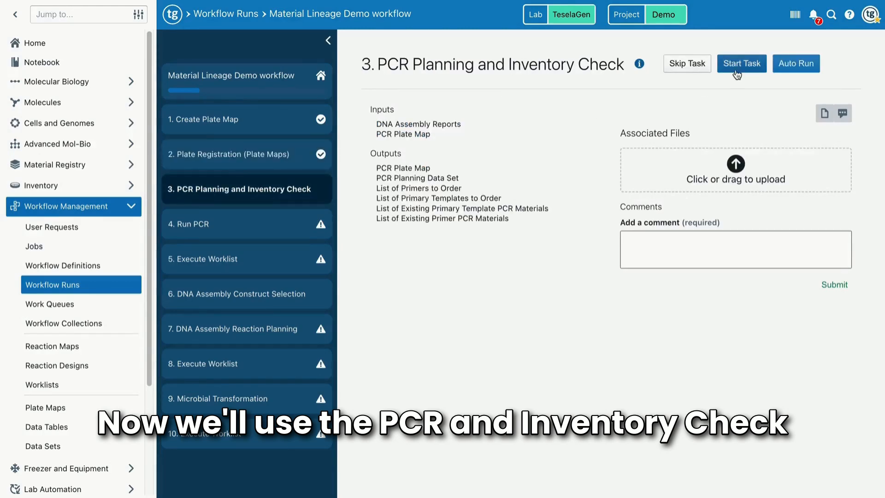
Use the TeselaGen-mhl9vkdki assembly report with all its PCR reactions for PCR Planning and Inventory Check, and continue to the plate configuration.
{"action": "left_click", "coordinate": [736, 74]}
{"action": "left_click", "coordinate": [414, 248]}
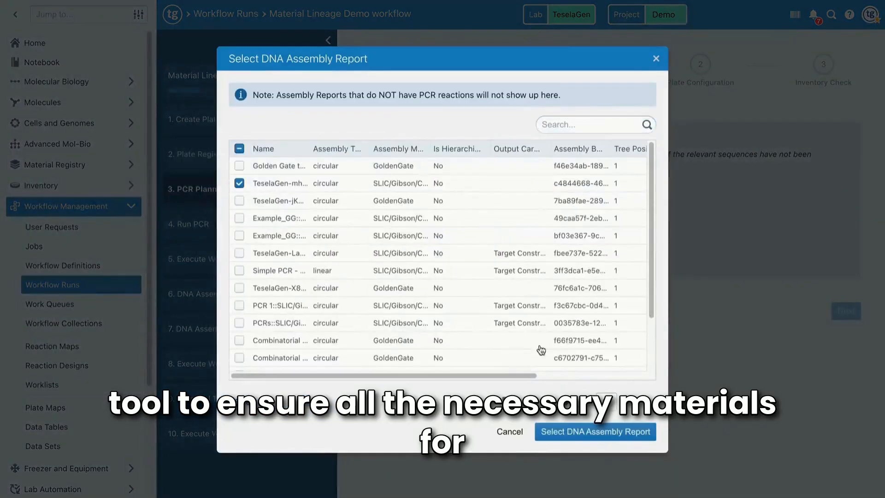
{"action": "left_click", "coordinate": [595, 431]}
{"action": "scroll", "coordinate": [778, 321], "scroll_direction": "down", "scroll_amount": 4}
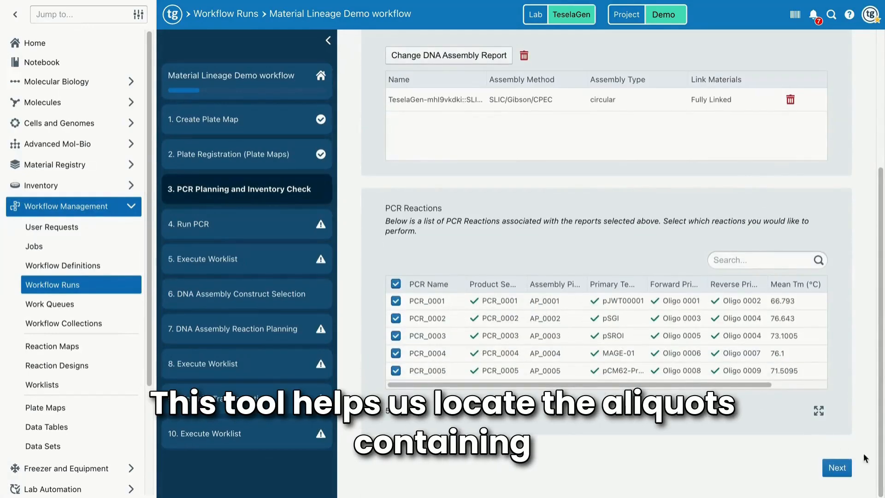
{"action": "left_click", "coordinate": [843, 465]}
{"action": "scroll", "coordinate": [653, 262], "scroll_direction": "down", "scroll_amount": 4}
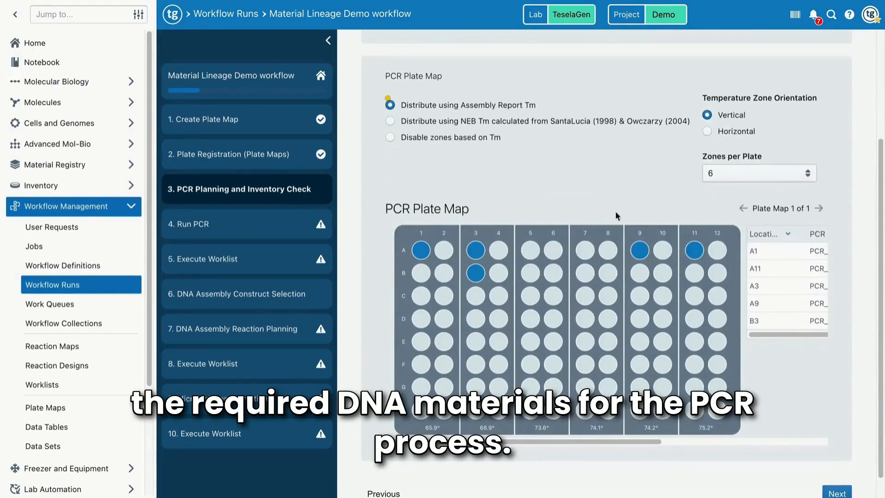
Accept the PCR plate map and automate sample selection for all templates and primers using the last modified option.
{"action": "scroll", "coordinate": [829, 443], "scroll_direction": "down", "scroll_amount": 1}
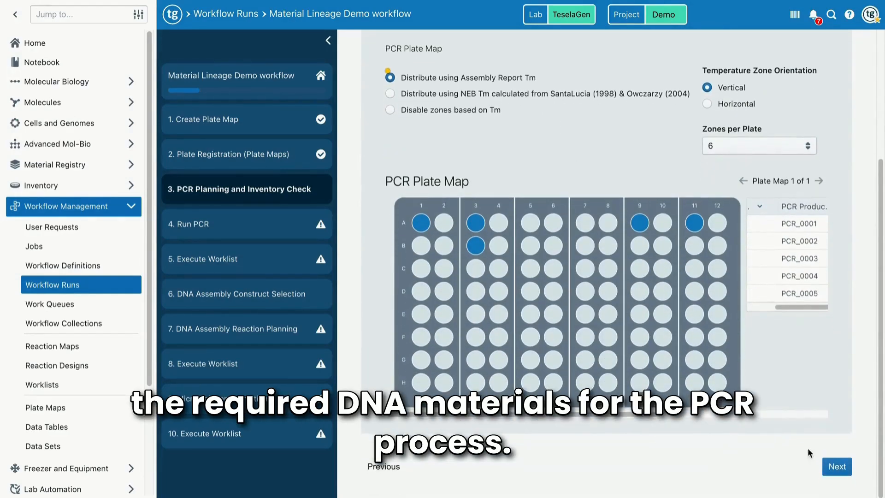
{"action": "left_click", "coordinate": [837, 467]}
{"action": "scroll", "coordinate": [464, 310], "scroll_direction": "down", "scroll_amount": 15}
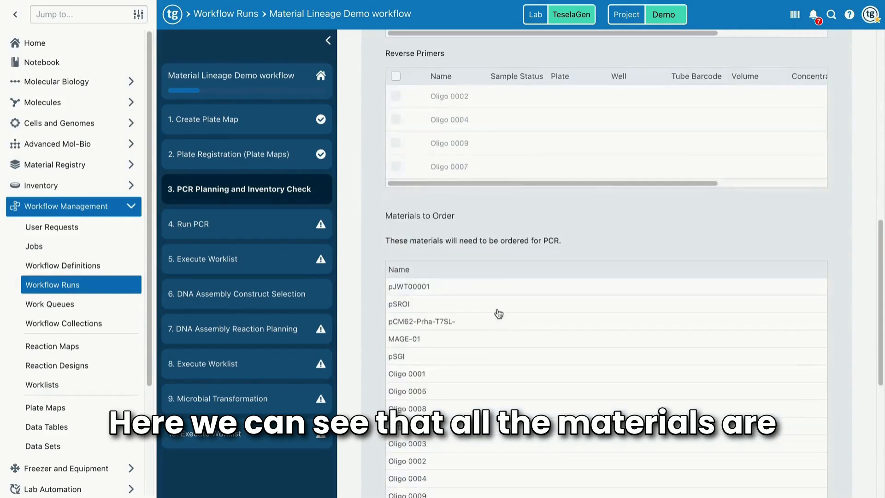
{"action": "scroll", "coordinate": [499, 103], "scroll_direction": "up", "scroll_amount": 14}
{"action": "left_click", "coordinate": [501, 85]}
{"action": "left_click", "coordinate": [464, 104]}
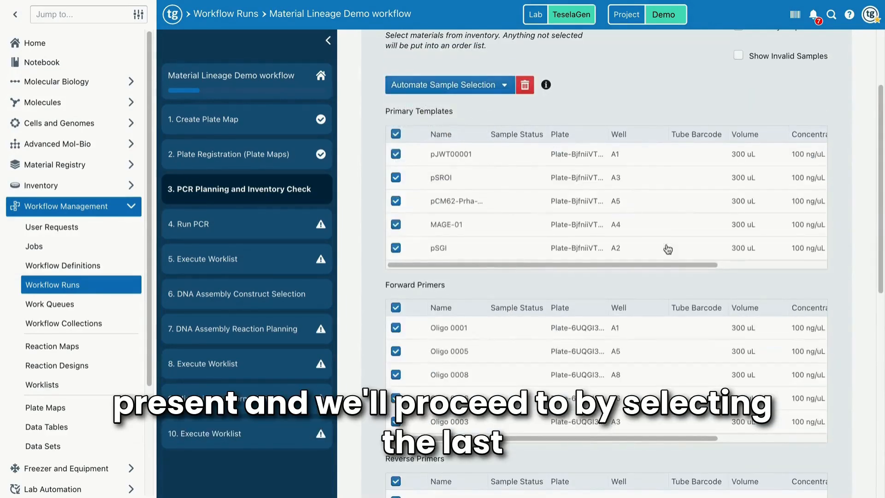
Review the selected template and primer samples and the materials to order, and complete the PCR Planning and Inventory Check task.
{"action": "scroll", "coordinate": [670, 272], "scroll_direction": "right", "scroll_amount": 5}
{"action": "scroll", "coordinate": [735, 294], "scroll_direction": "down", "scroll_amount": 10}
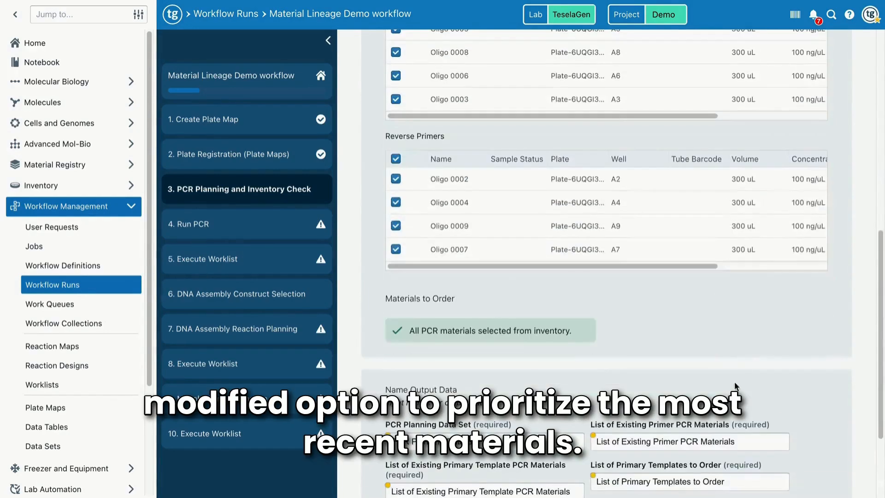
{"action": "left_click", "coordinate": [824, 463]}
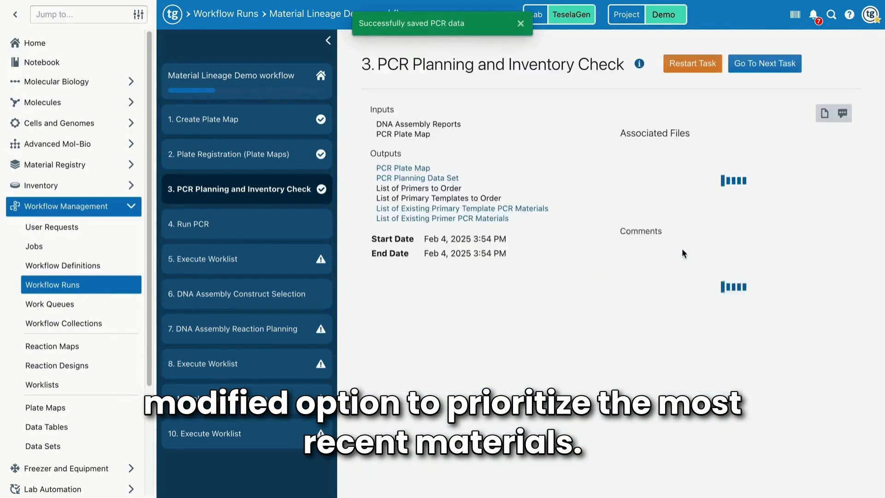
Start the Run PCR task, check its plate map, source plates and required materials, and continue to the PCR configuration.
{"action": "left_click", "coordinate": [753, 65]}
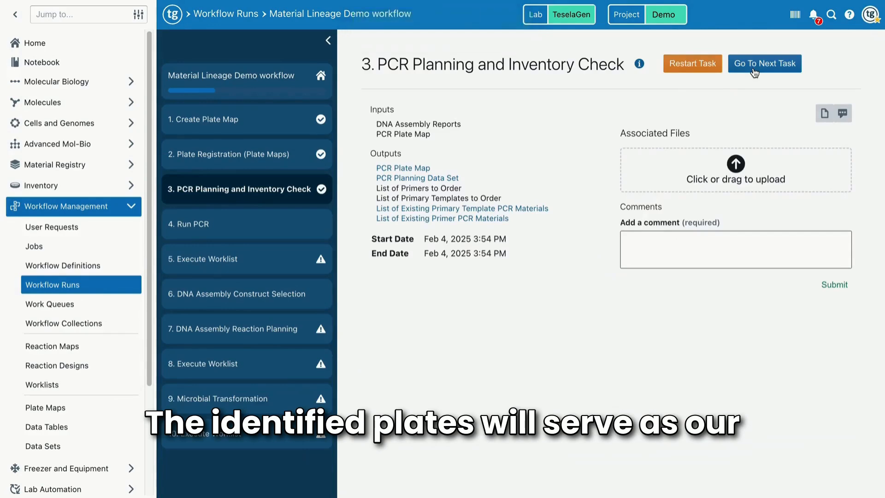
{"action": "left_click", "coordinate": [551, 69]}
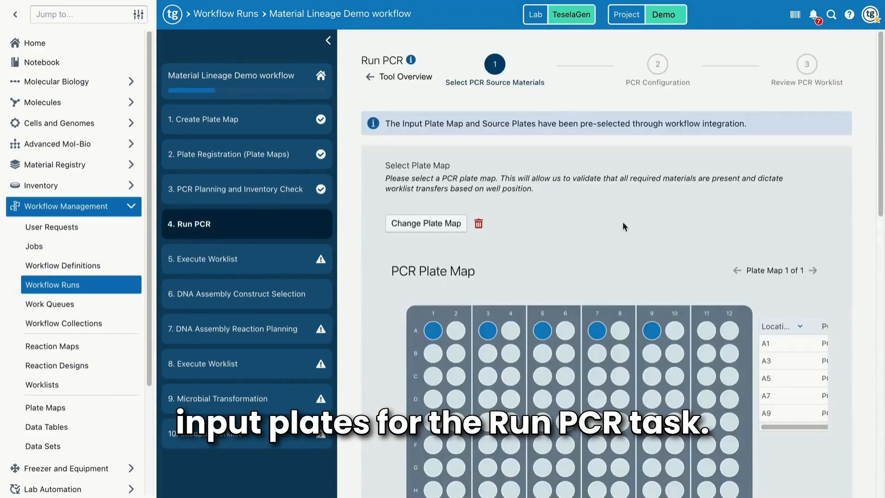
{"action": "scroll", "coordinate": [645, 264], "scroll_direction": "down", "scroll_amount": 9}
{"action": "scroll", "coordinate": [596, 319], "scroll_direction": "down", "scroll_amount": 5}
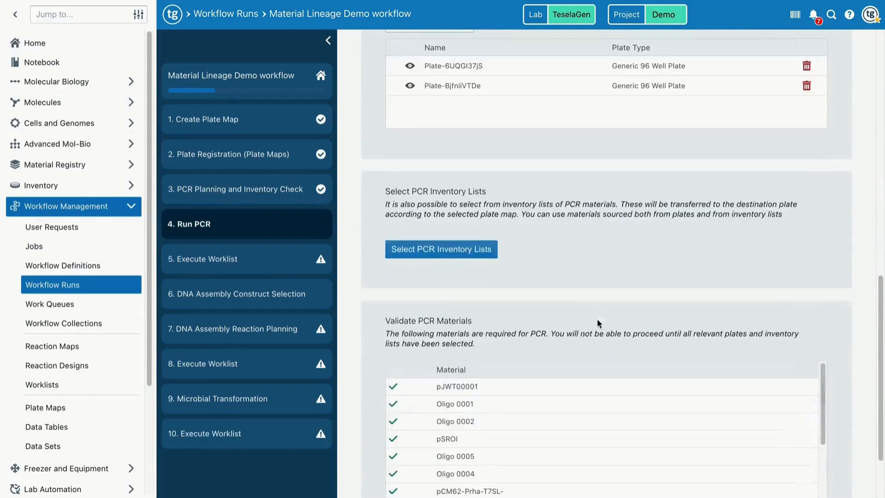
{"action": "scroll", "coordinate": [500, 355], "scroll_direction": "down", "scroll_amount": 5}
{"action": "left_click", "coordinate": [836, 467]}
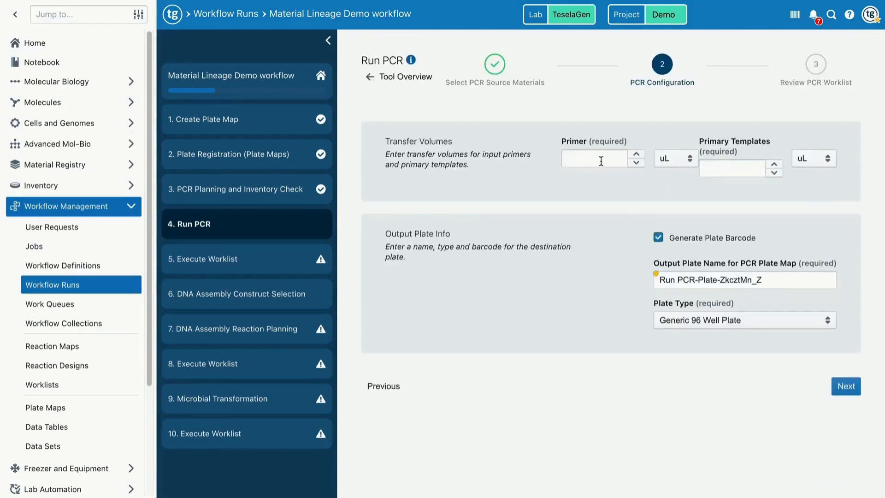
Set the primer and primary template transfer volumes to 1 uL each and generate the PCR worklist.
{"action": "type", "text": "1"}
{"action": "left_click", "coordinate": [727, 173]}
{"action": "type", "text": "1"}
{"action": "left_click", "coordinate": [846, 385]}
{"action": "scroll", "coordinate": [558, 263], "scroll_direction": "down", "scroll_amount": 10}
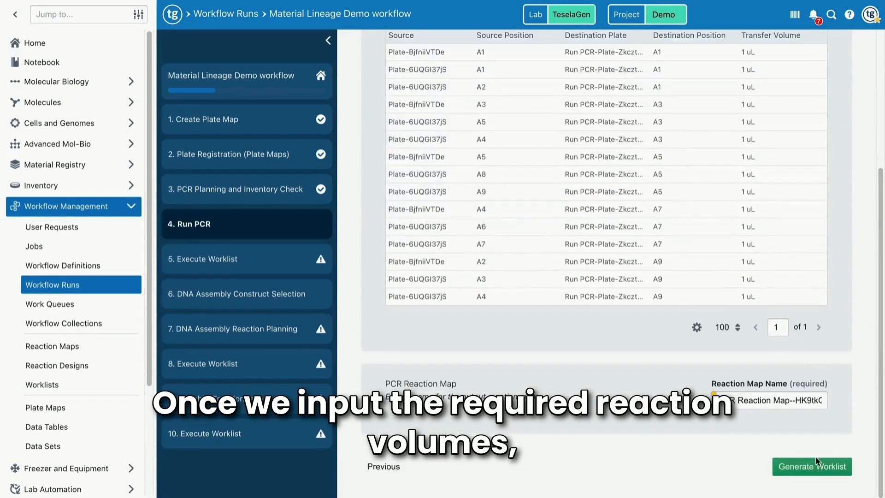
{"action": "left_click", "coordinate": [822, 469]}
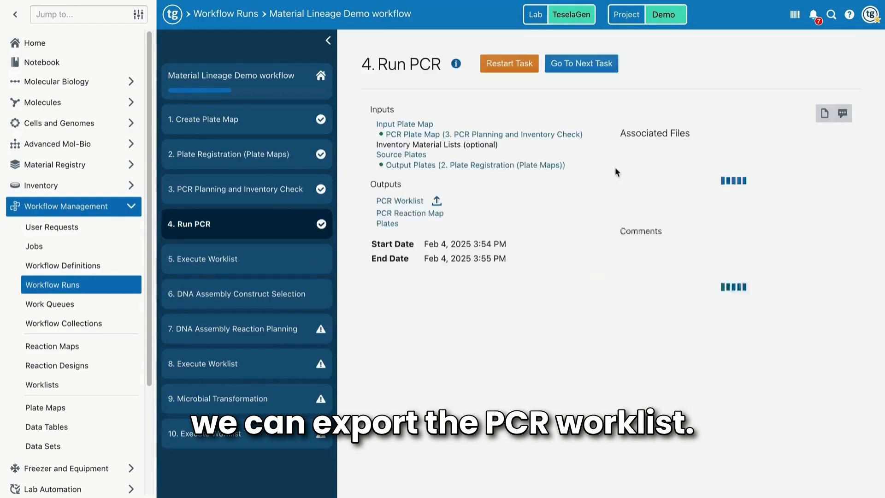
Look at the liquid handler formats offered for exporting the PCR worklist, and leave without exporting.
{"action": "left_click", "coordinate": [437, 200]}
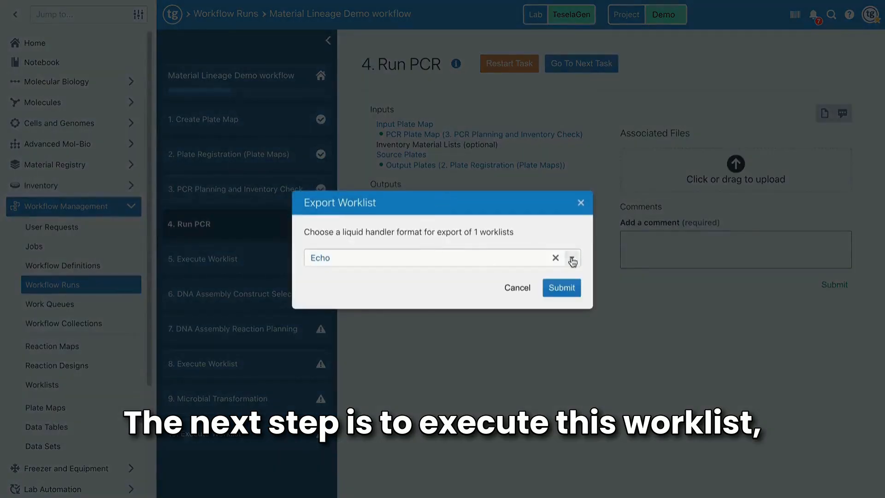
{"action": "left_click", "coordinate": [573, 257]}
{"action": "left_click", "coordinate": [575, 256]}
{"action": "left_click", "coordinate": [580, 203]}
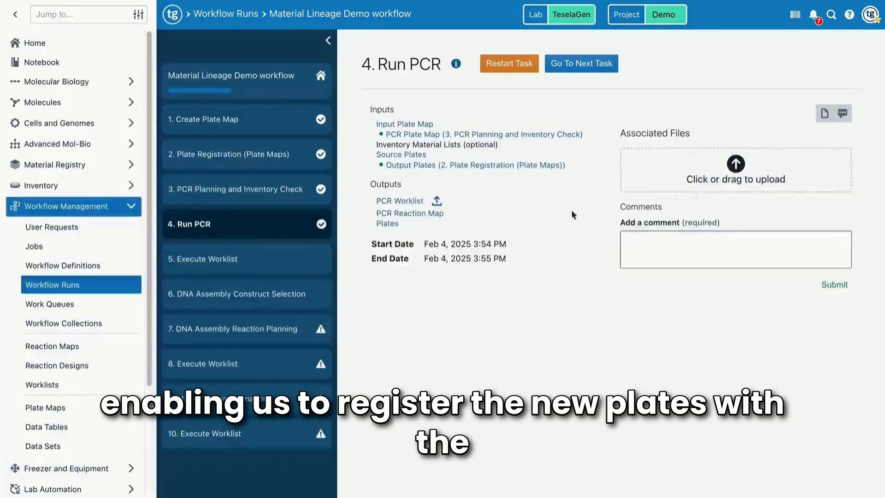
Start the Execute Worklist task for the PCR worklist, preview its transfers, and continue to the worklist validation.
{"action": "left_click", "coordinate": [583, 64]}
{"action": "left_click", "coordinate": [629, 67]}
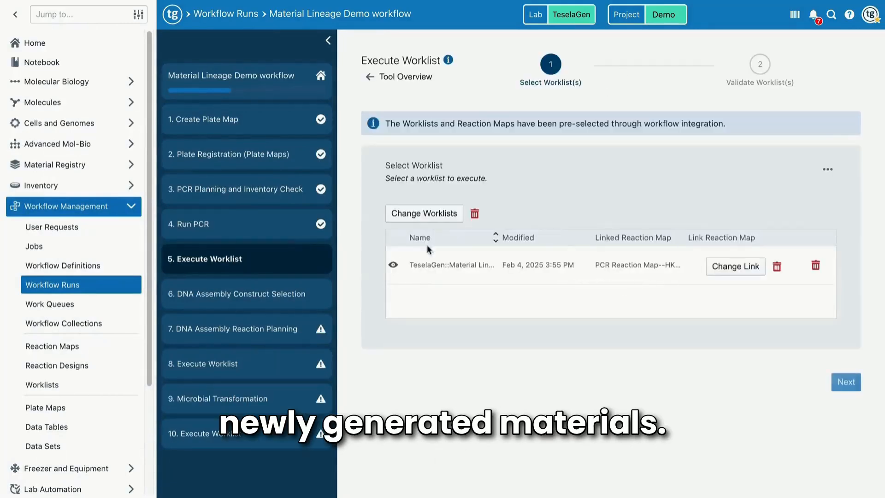
{"action": "left_click", "coordinate": [394, 265]}
{"action": "scroll", "coordinate": [562, 397], "scroll_direction": "down", "scroll_amount": 4}
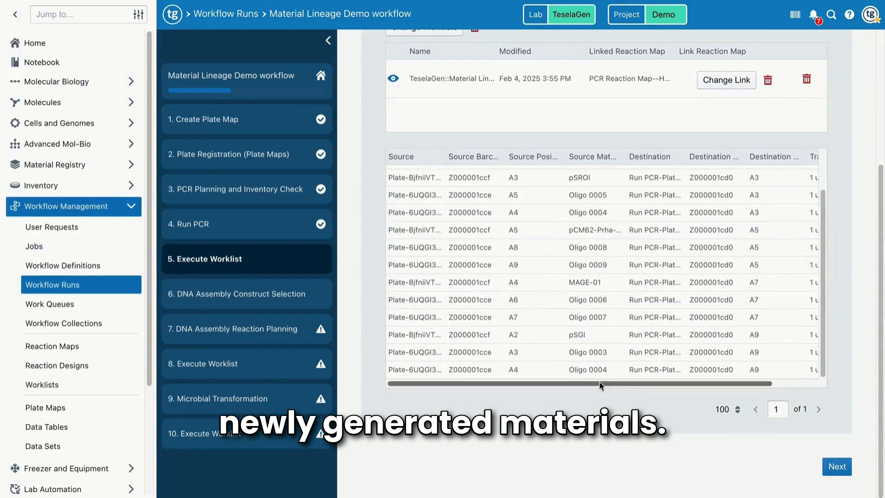
{"action": "left_click_drag", "start_coordinate": [445, 156], "coordinate": [498, 182]}
{"action": "left_click", "coordinate": [834, 466]}
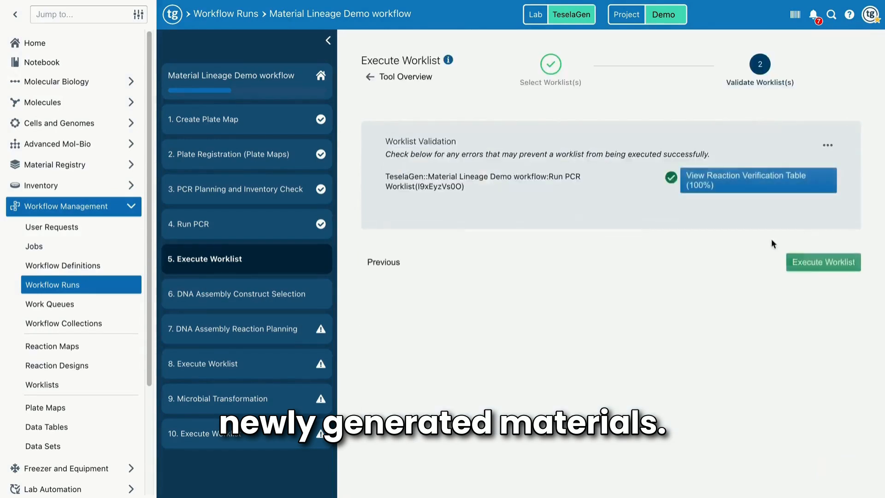
Execute the validated PCR worklist and open its output plate to view the PCR-generated pieces.
{"action": "left_click", "coordinate": [813, 263]}
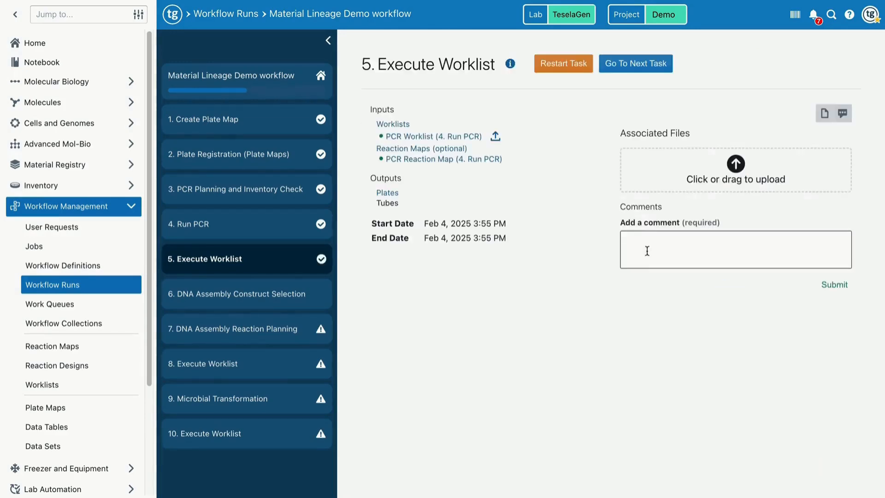
{"action": "left_click", "coordinate": [396, 198]}
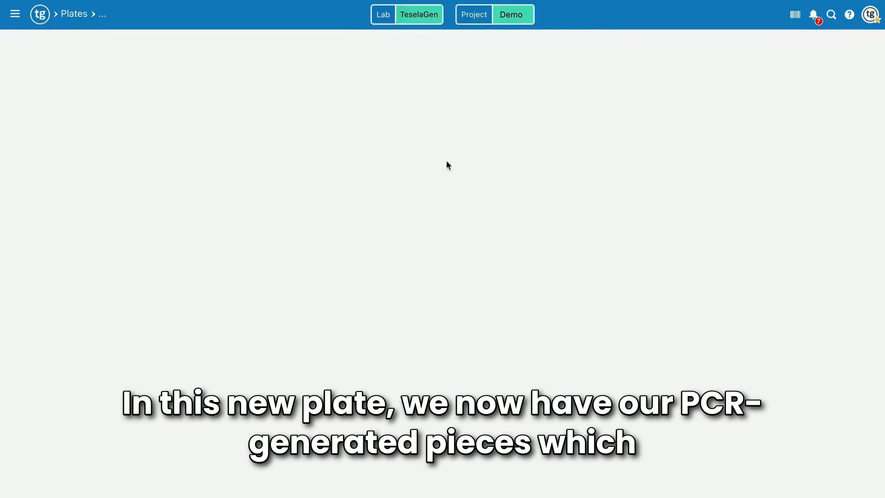
{"action": "scroll", "coordinate": [287, 341], "scroll_direction": "down", "scroll_amount": 3}
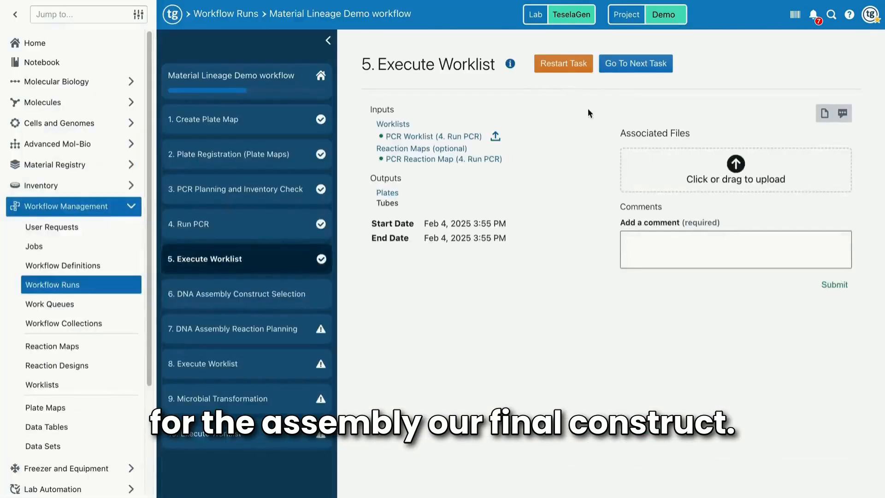
Start the DNA Assembly Construct Selection task and choose the DNA assembly report for it.
{"action": "left_click", "coordinate": [240, 294]}
{"action": "left_click", "coordinate": [747, 67]}
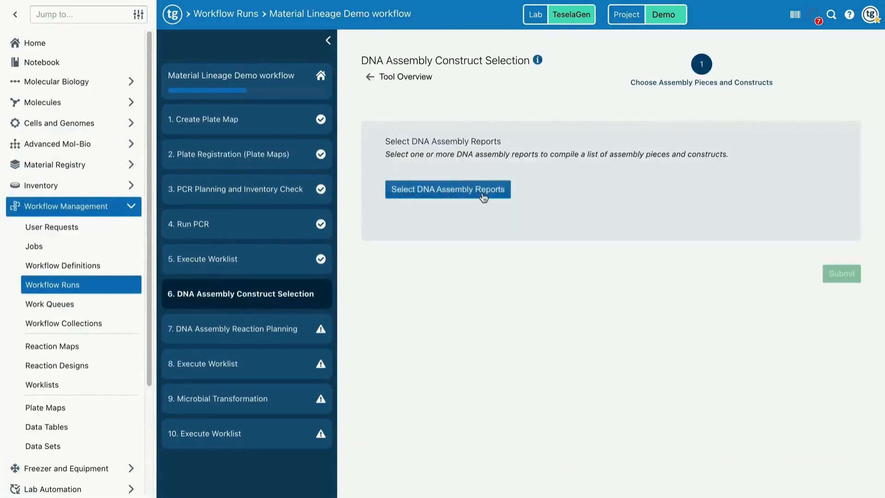
{"action": "left_click", "coordinate": [483, 197]}
{"action": "left_click", "coordinate": [240, 168]}
{"action": "left_click", "coordinate": [624, 417]}
Select all assembly pieces, AP_0001 to AP_0005, for use in the assembly.
{"action": "scroll", "coordinate": [635, 370], "scroll_direction": "down", "scroll_amount": 7}
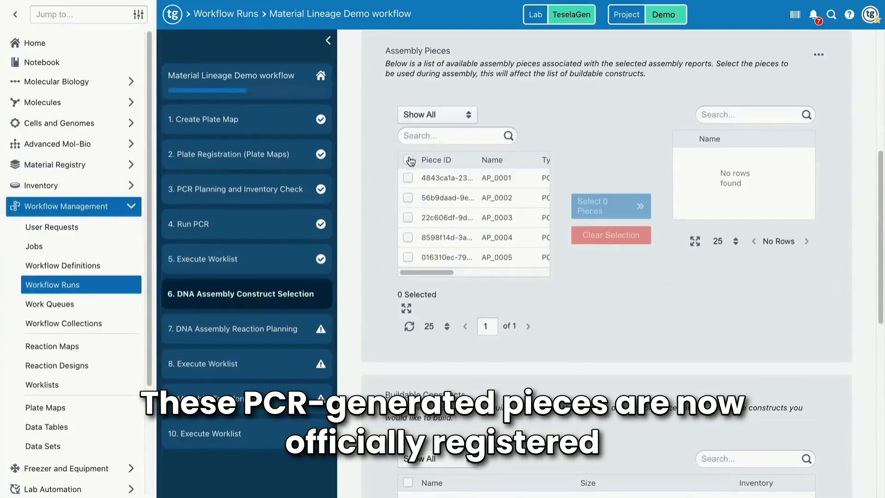
{"action": "left_click_drag", "start_coordinate": [442, 272], "coordinate": [414, 272]}
{"action": "left_click", "coordinate": [408, 160]}
{"action": "left_click", "coordinate": [621, 216]}
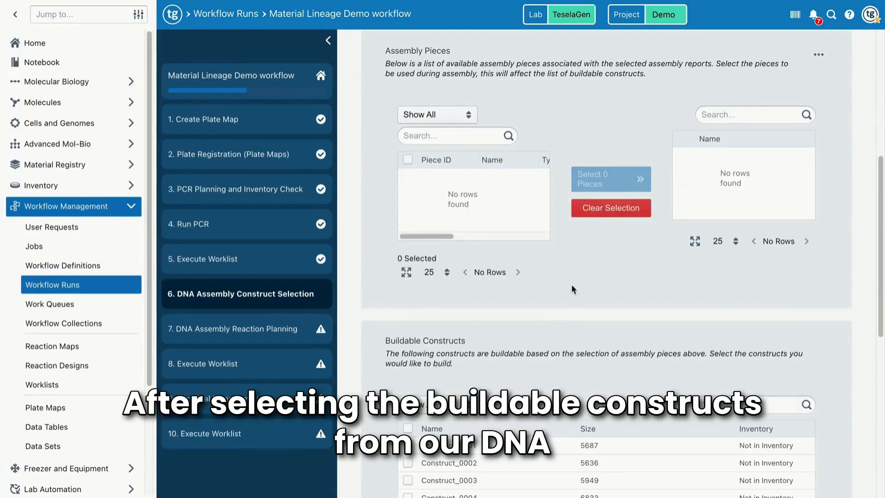
Select all buildable constructs, Construct_0001 to Construct_0004, and submit the construct selection.
{"action": "scroll", "coordinate": [392, 175], "scroll_direction": "down", "scroll_amount": 4}
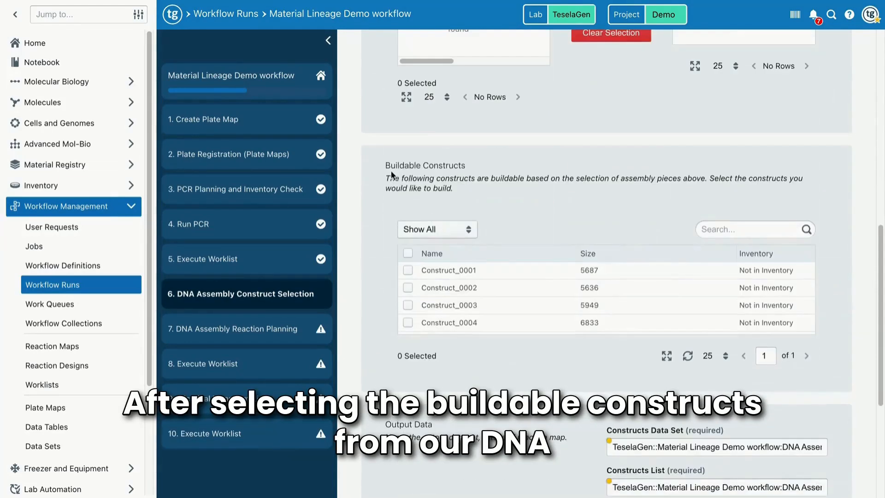
{"action": "left_click", "coordinate": [408, 253]}
{"action": "scroll", "coordinate": [408, 253], "scroll_direction": "down", "scroll_amount": 5}
{"action": "left_click", "coordinate": [815, 475]}
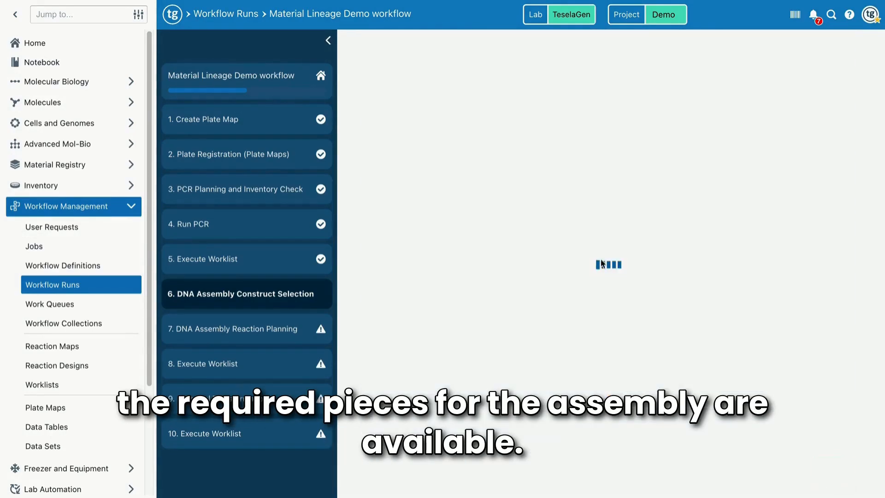
Start the DNA Assembly Reaction Planning task, preview the PCR source plate's wells, and continue to the destination plate configuration.
{"action": "left_click", "coordinate": [743, 66]}
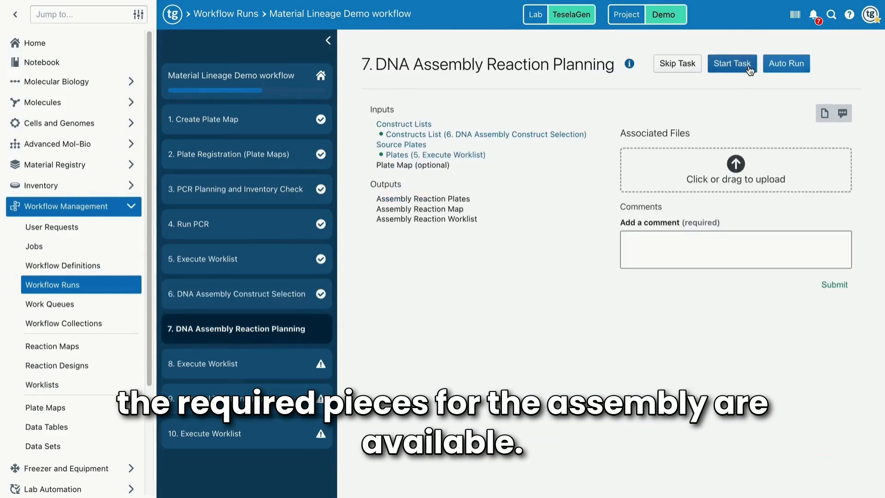
{"action": "left_click", "coordinate": [739, 66]}
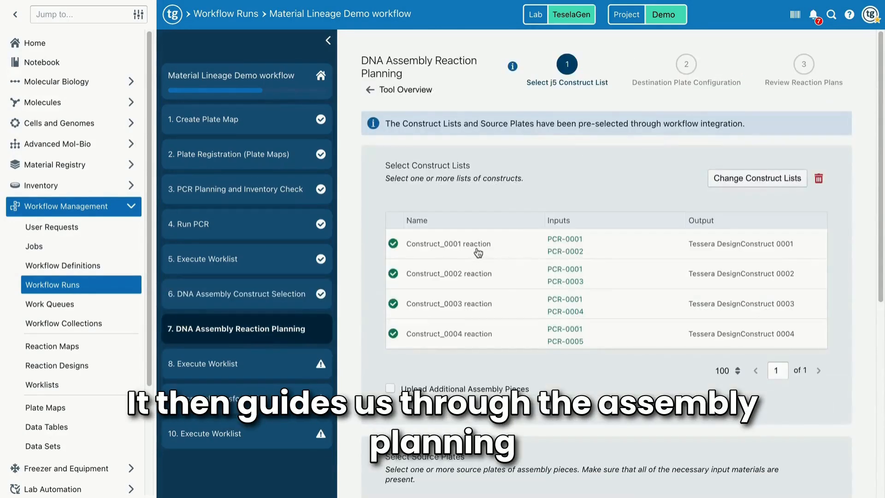
{"action": "scroll", "coordinate": [482, 313], "scroll_direction": "down", "scroll_amount": 7}
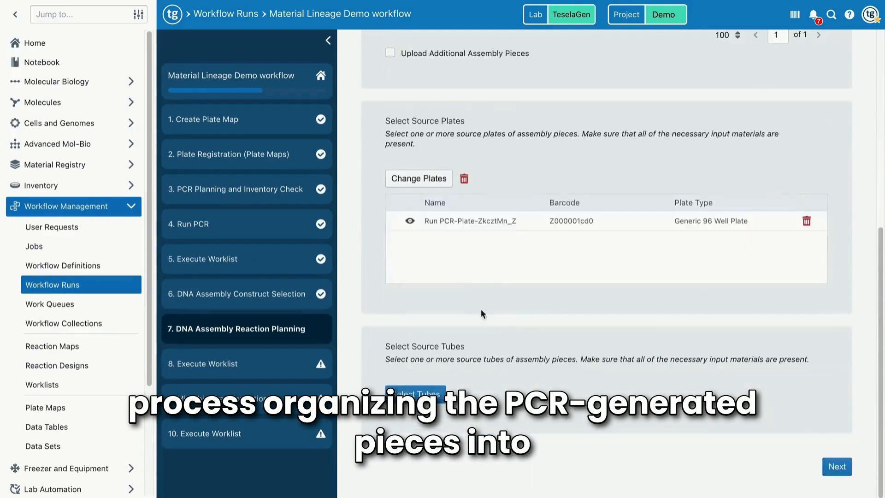
{"action": "left_click", "coordinate": [410, 222]}
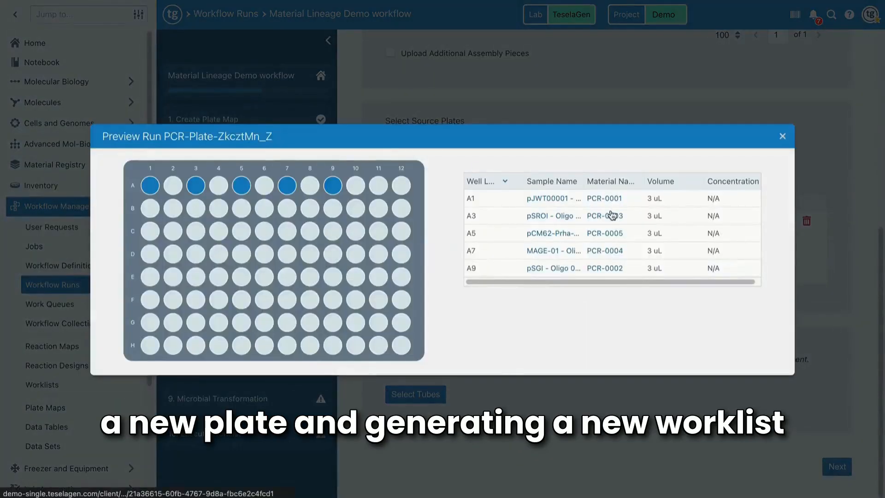
{"action": "left_click", "coordinate": [782, 136]}
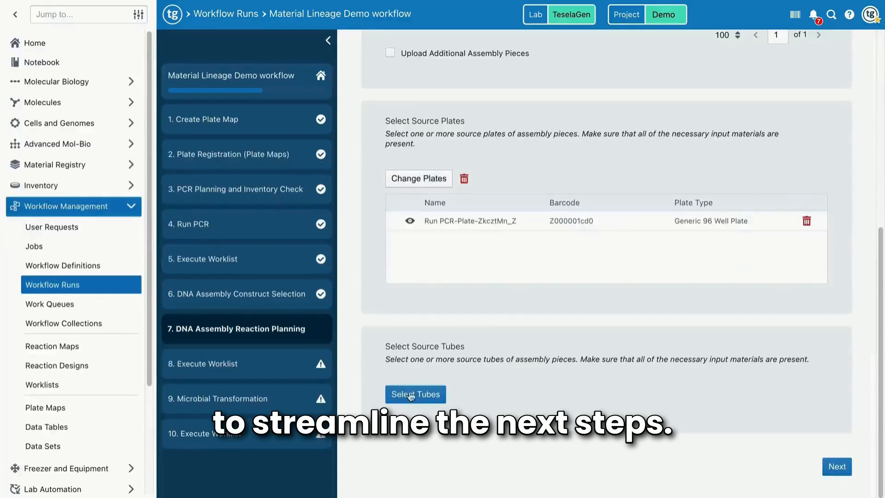
{"action": "left_click", "coordinate": [836, 466]}
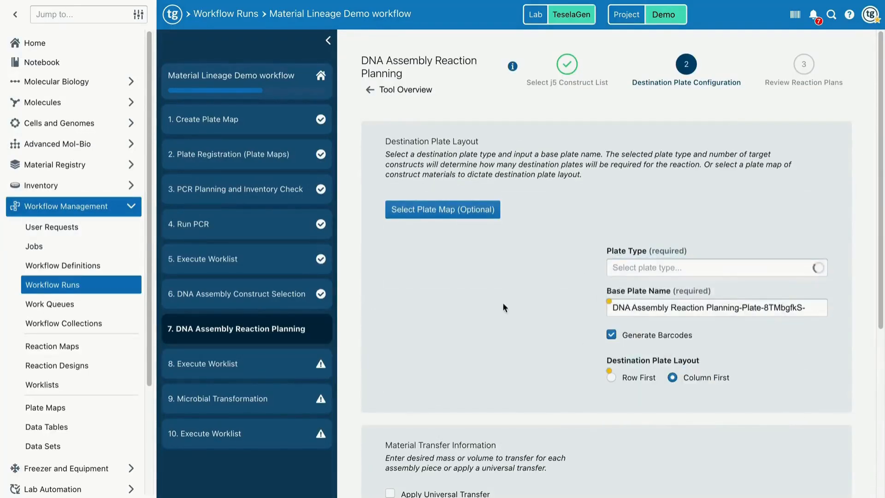
Apply a universal transfer volume of 0.5 uL to all assembly pieces and generate the assembly reaction worklist.
{"action": "scroll", "coordinate": [502, 303], "scroll_direction": "down", "scroll_amount": 5}
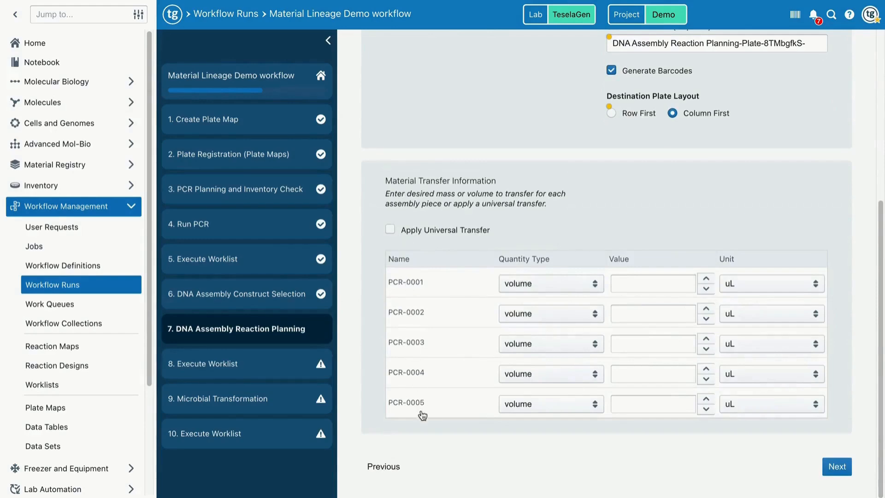
{"action": "left_click", "coordinate": [401, 232]}
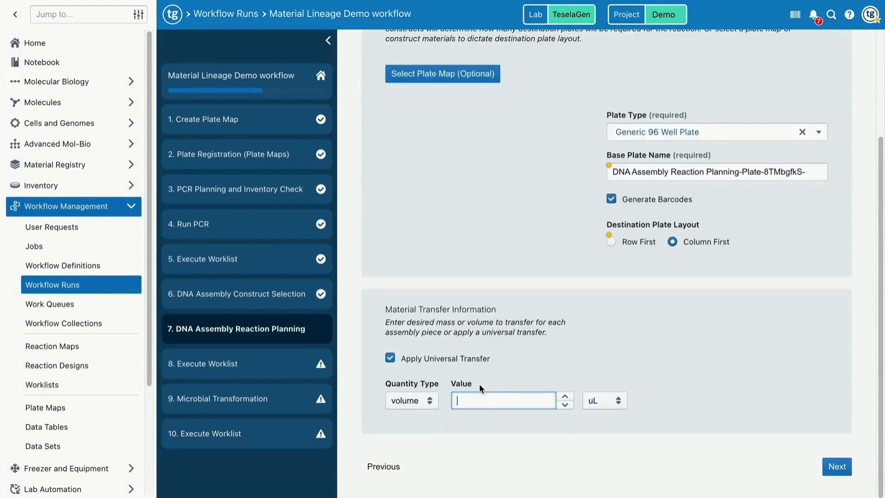
{"action": "type", "text": "0.5"}
{"action": "left_click", "coordinate": [837, 466]}
{"action": "scroll", "coordinate": [613, 310], "scroll_direction": "down", "scroll_amount": 2}
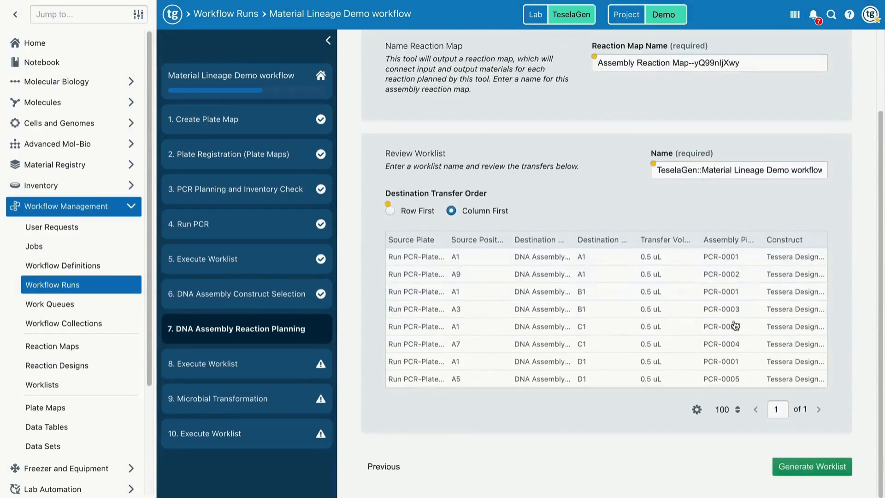
{"action": "left_click", "coordinate": [812, 466]}
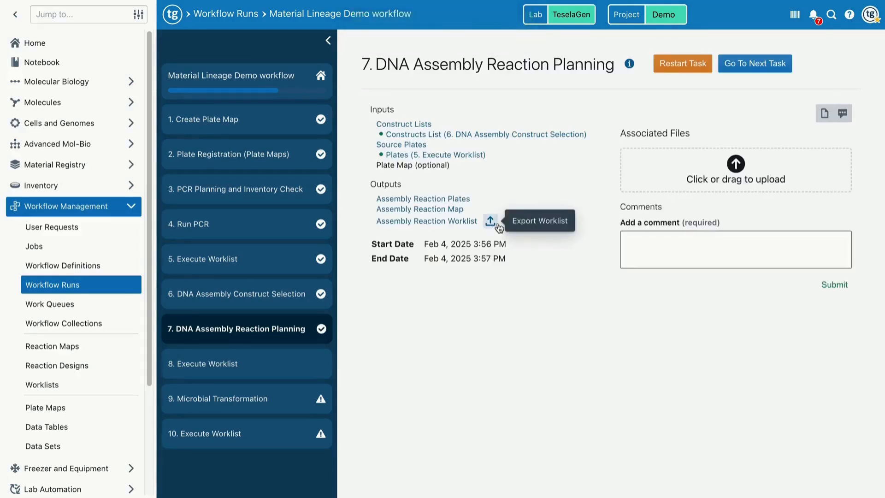
Start the Execute Worklist task for the DNA assembly, preview the worklist's transfers, and execute the assembly worklist.
{"action": "left_click", "coordinate": [746, 64]}
{"action": "left_click", "coordinate": [613, 63]}
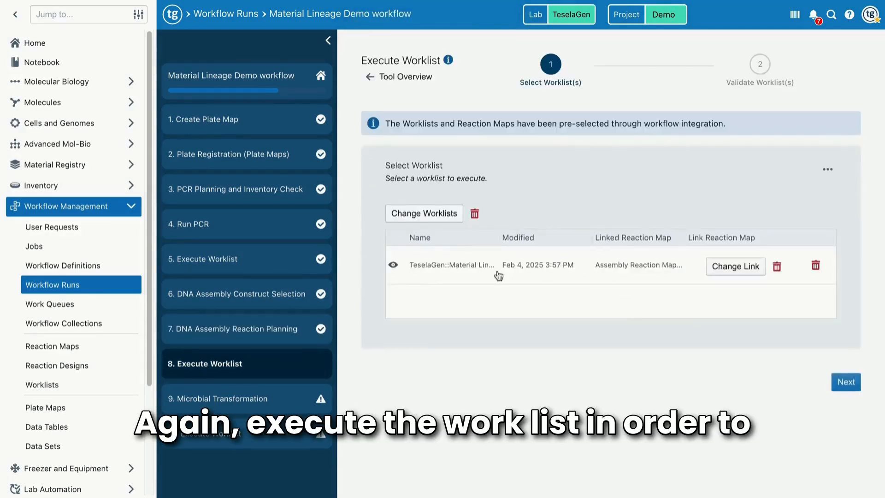
{"action": "scroll", "coordinate": [403, 272], "scroll_direction": "down", "scroll_amount": 2}
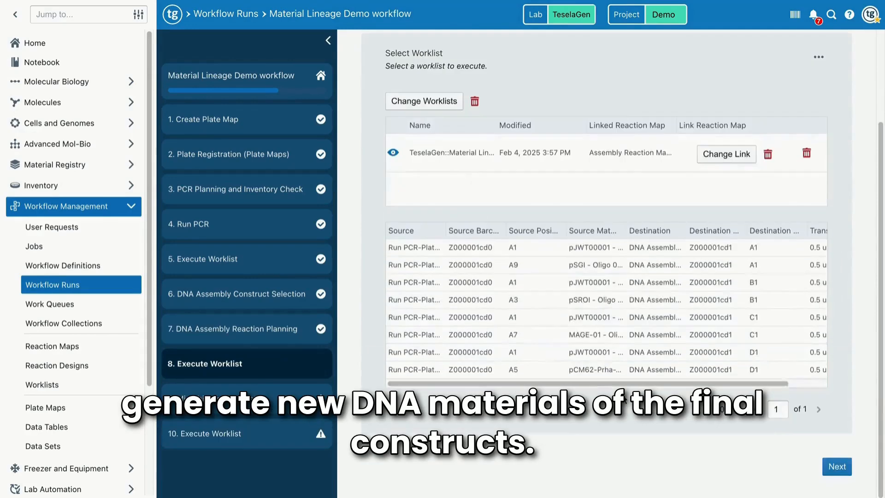
{"action": "left_click", "coordinate": [835, 466]}
{"action": "left_click", "coordinate": [835, 270]}
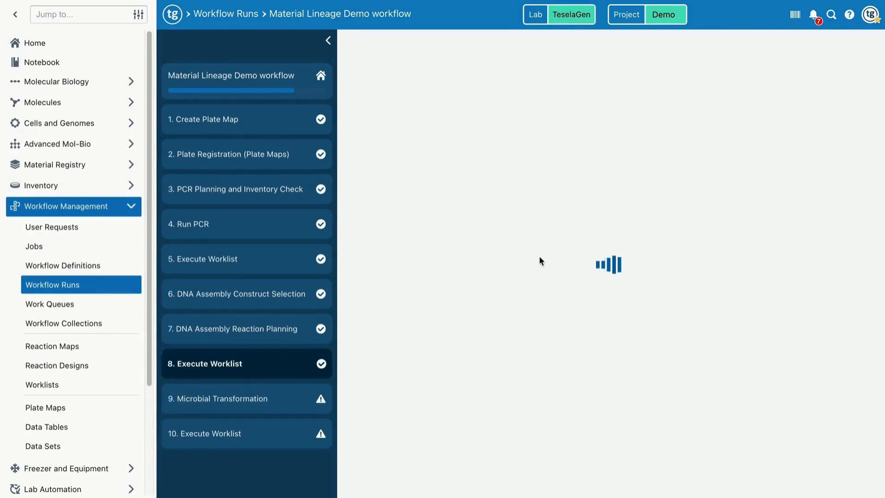
Start the Microbial Transformation task with the assembly plate and select E. coli demo as the microbial material.
{"action": "left_click", "coordinate": [646, 68]}
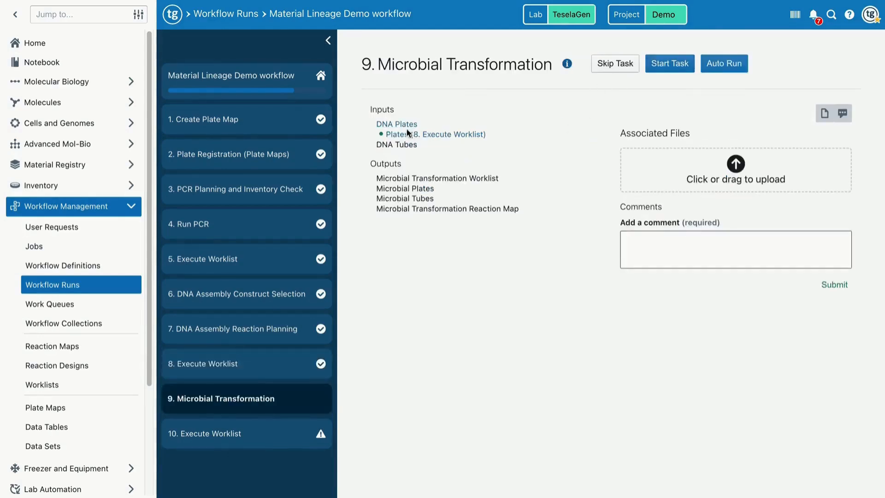
{"action": "left_click", "coordinate": [684, 69]}
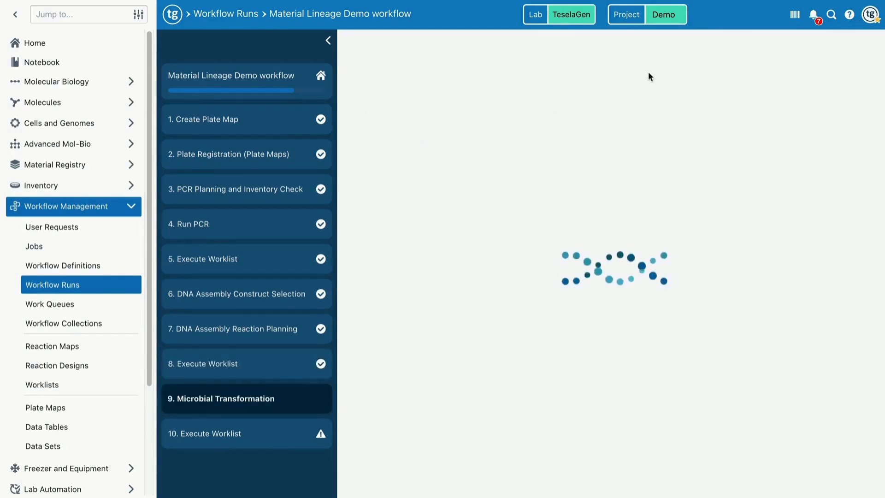
{"action": "scroll", "coordinate": [547, 278], "scroll_direction": "down", "scroll_amount": 1}
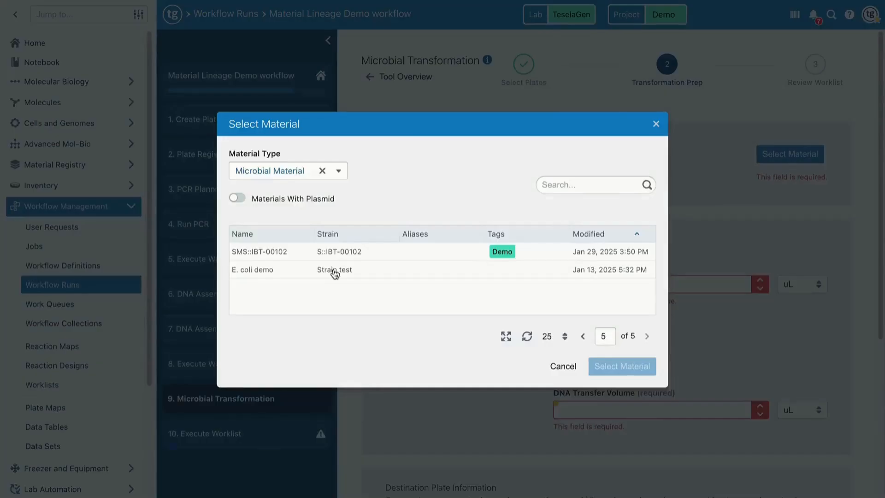
{"action": "left_click", "coordinate": [334, 274]}
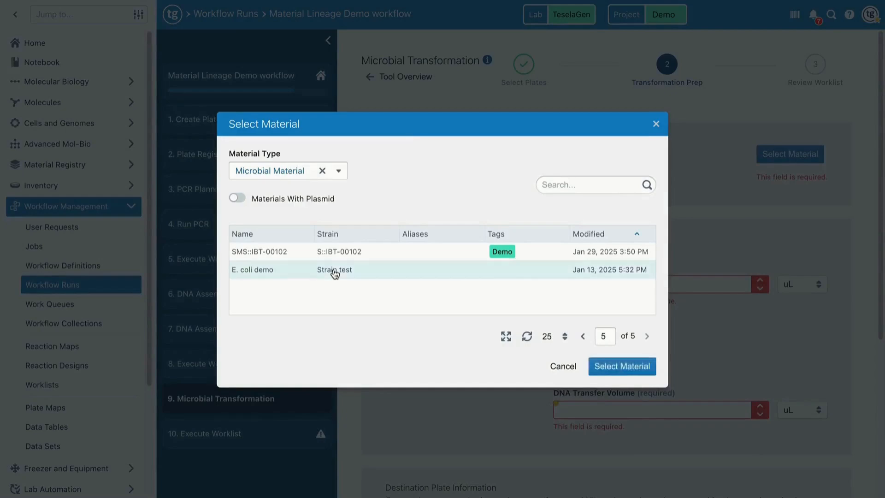
{"action": "left_click", "coordinate": [631, 365]}
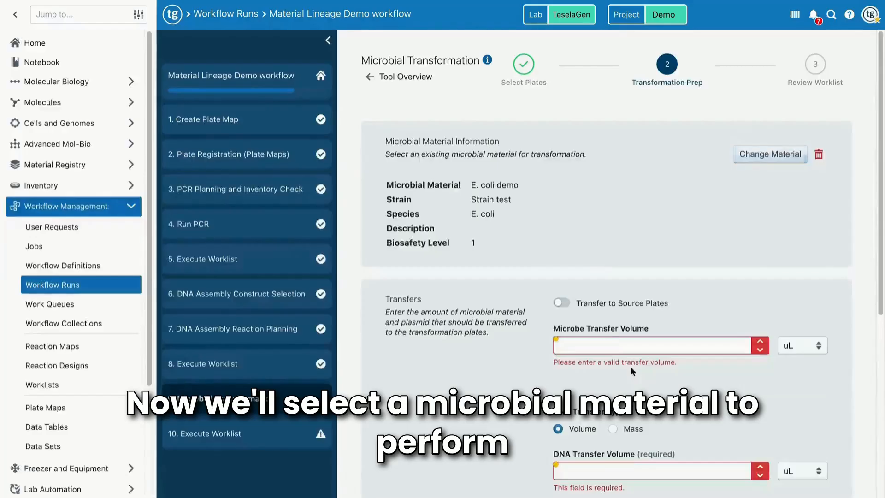
Set the microbe transfer volume to 10 uL and the DNA transfer volume to 1 uL, and generate the transformation worklist.
{"action": "left_click", "coordinate": [608, 345]}
{"action": "type", "text": "1"}
{"action": "scroll", "coordinate": [712, 387], "scroll_direction": "down", "scroll_amount": 5}
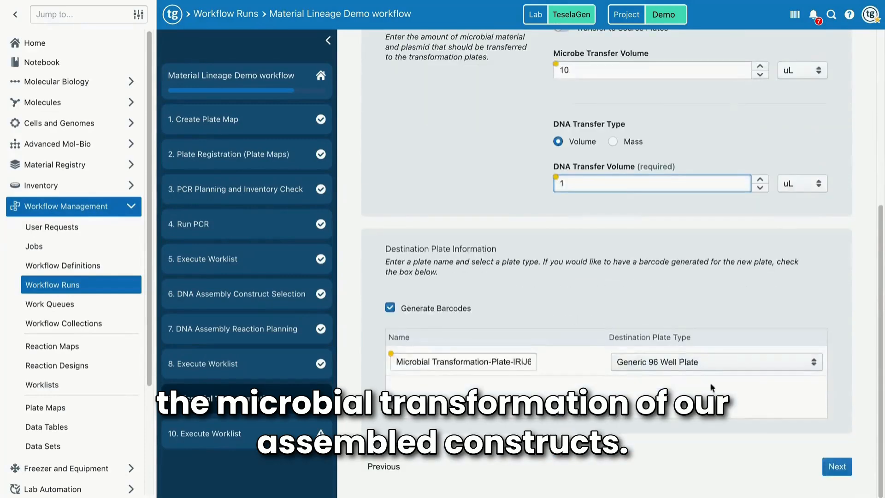
{"action": "left_click", "coordinate": [836, 467]}
{"action": "scroll", "coordinate": [824, 428], "scroll_direction": "down", "scroll_amount": 1}
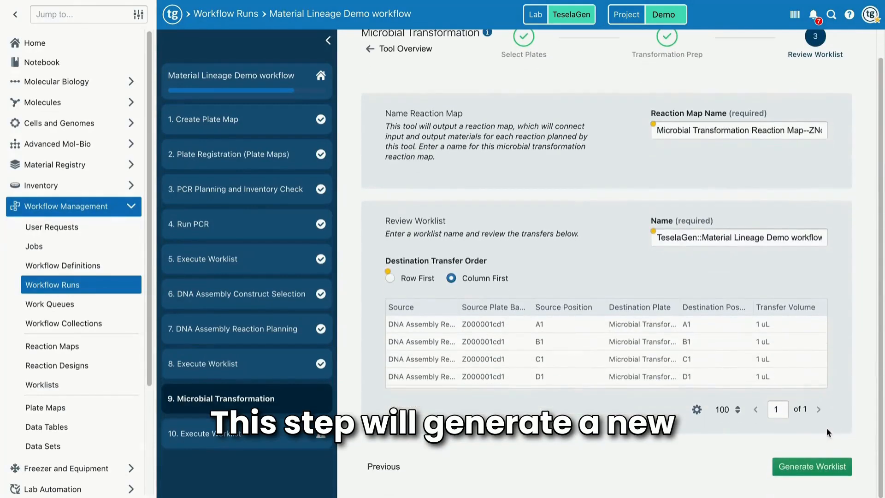
{"action": "left_click", "coordinate": [795, 475]}
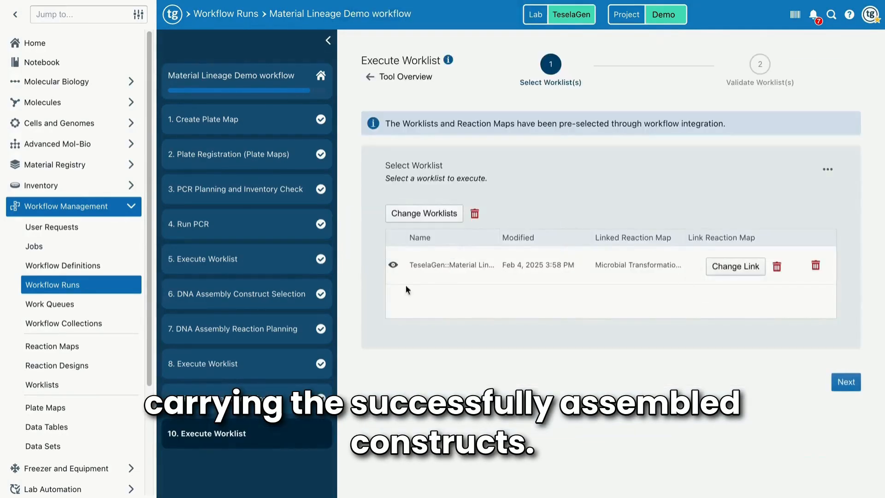
Review the transfers in the microbial transformation worklist, execute it, and open the record of the output transformation plate.
{"action": "left_click_drag", "start_coordinate": [490, 427], "coordinate": [516, 426]}
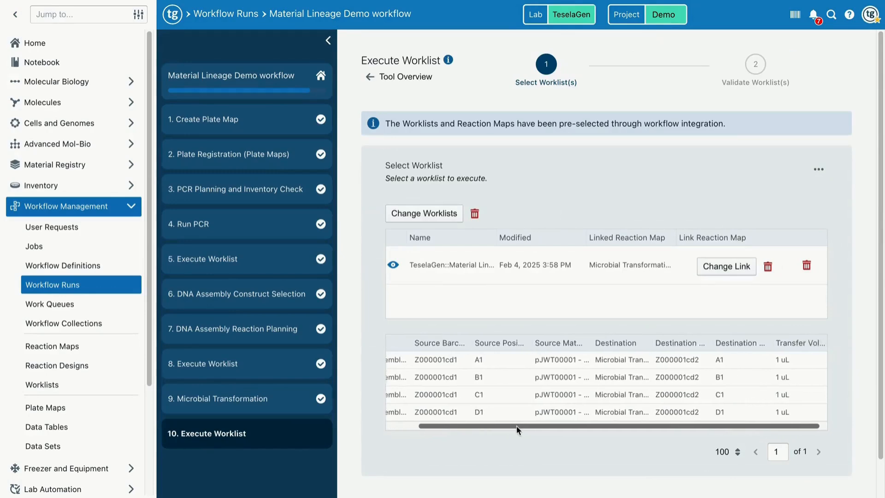
{"action": "mouse_move", "coordinate": [651, 340]}
{"action": "left_mouse_down"}
{"action": "mouse_move", "coordinate": [756, 338]}
{"action": "mouse_move", "coordinate": [653, 339]}
{"action": "left_mouse_up"}
{"action": "scroll", "coordinate": [850, 447], "scroll_direction": "down", "scroll_amount": 1}
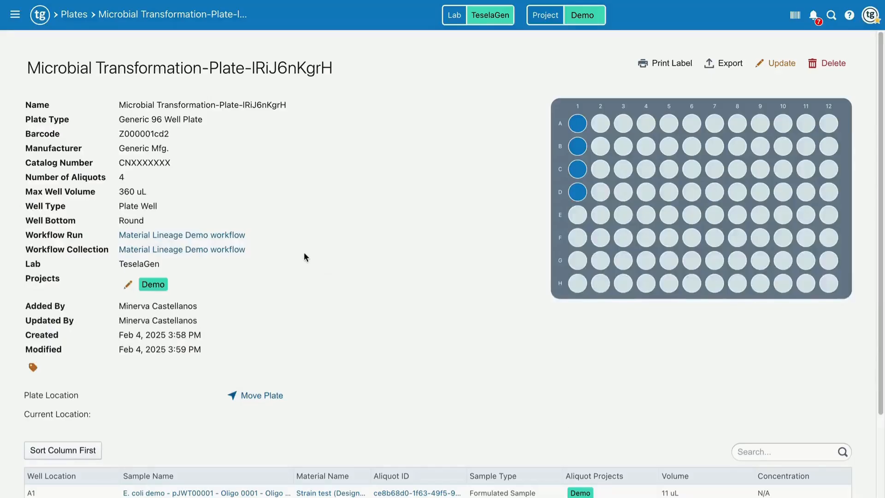
Open the record of the microbial material in well A1 and view its Material Lineage graph.
{"action": "scroll", "coordinate": [304, 256], "scroll_direction": "down", "scroll_amount": 3}
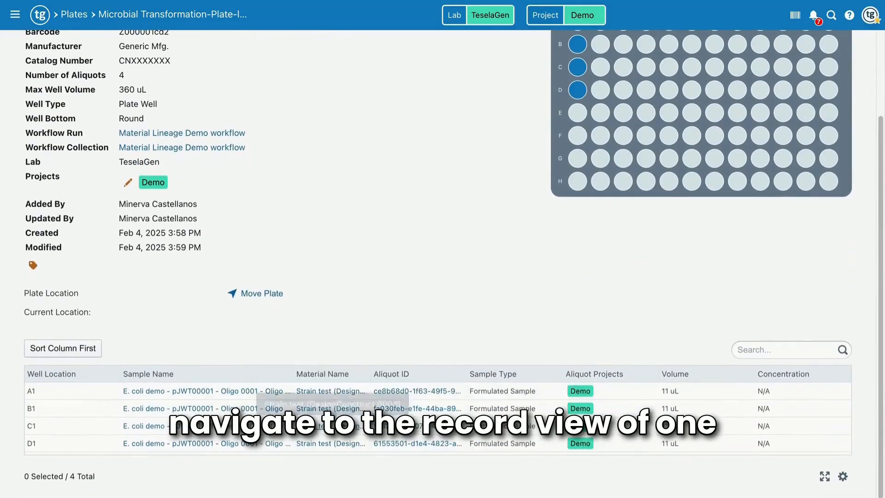
{"action": "left_click", "coordinate": [345, 391]}
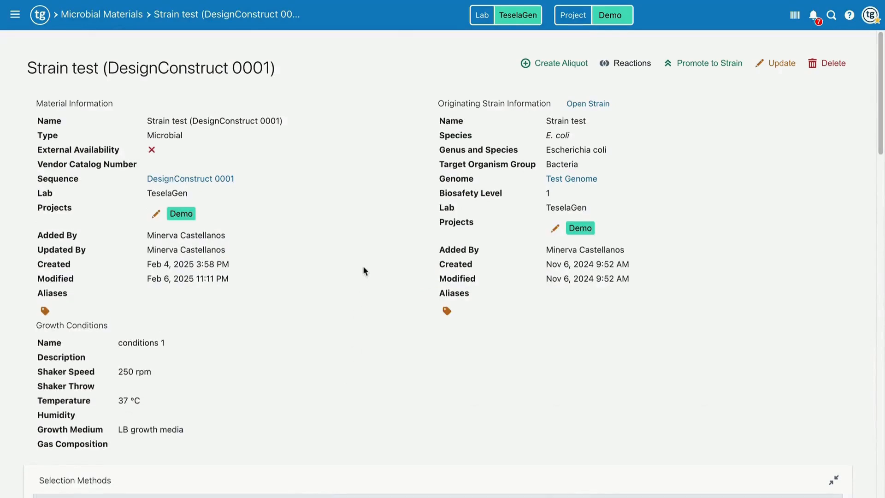
{"action": "scroll", "coordinate": [364, 266], "scroll_direction": "down", "scroll_amount": 2}
{"action": "scroll", "coordinate": [365, 266], "scroll_direction": "down", "scroll_amount": 12}
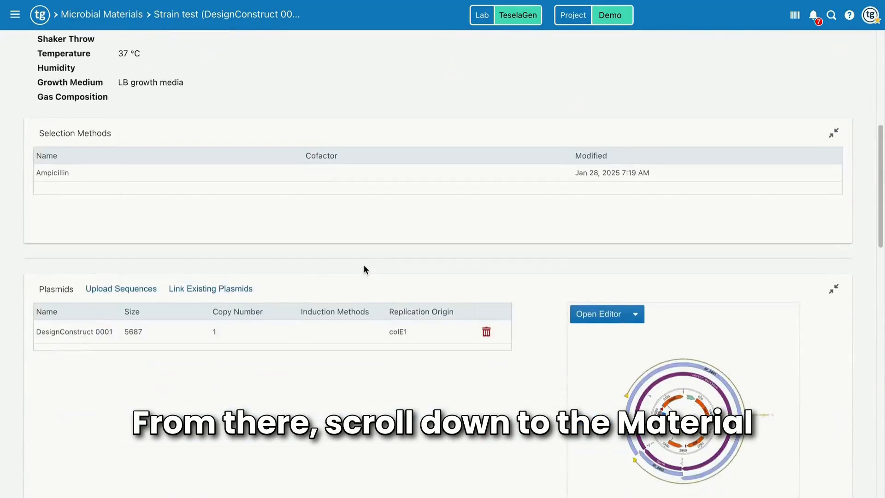
{"action": "scroll", "coordinate": [365, 269], "scroll_direction": "down", "scroll_amount": 10}
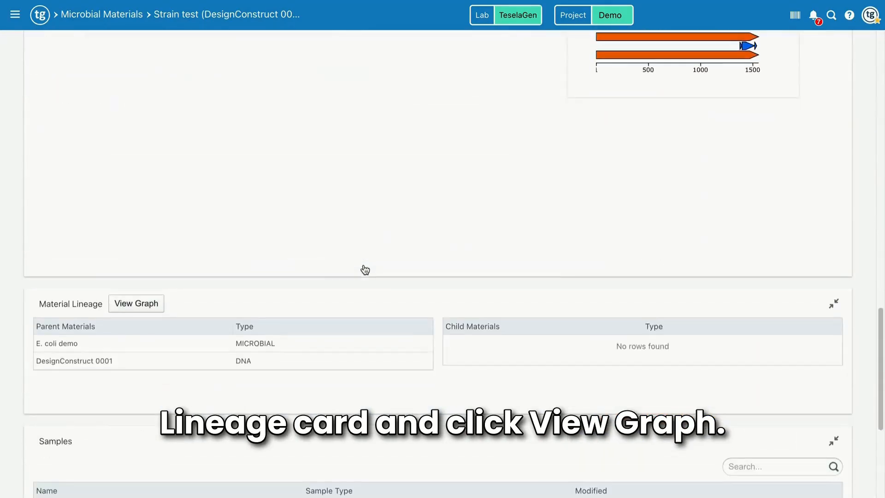
{"action": "left_click", "coordinate": [146, 219]}
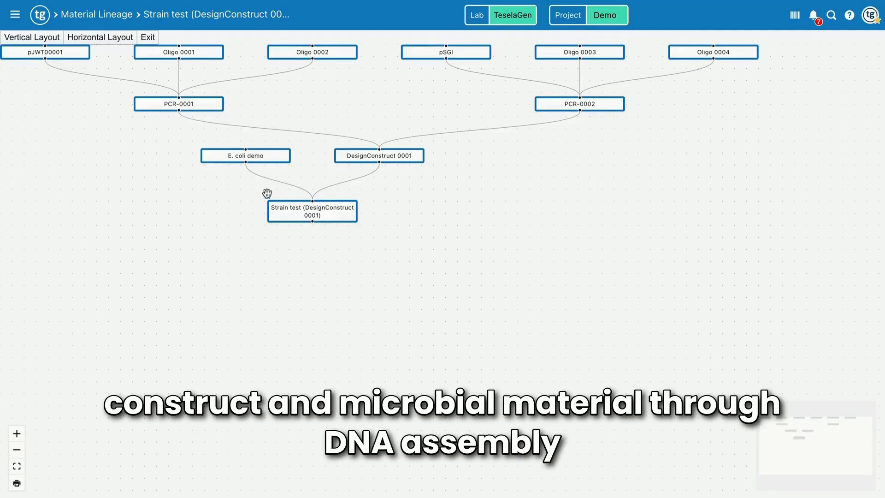
Switch the lineage graph to the horizontal layout, enlarge it, and centre all its nodes on the canvas.
{"action": "left_click", "coordinate": [94, 40]}
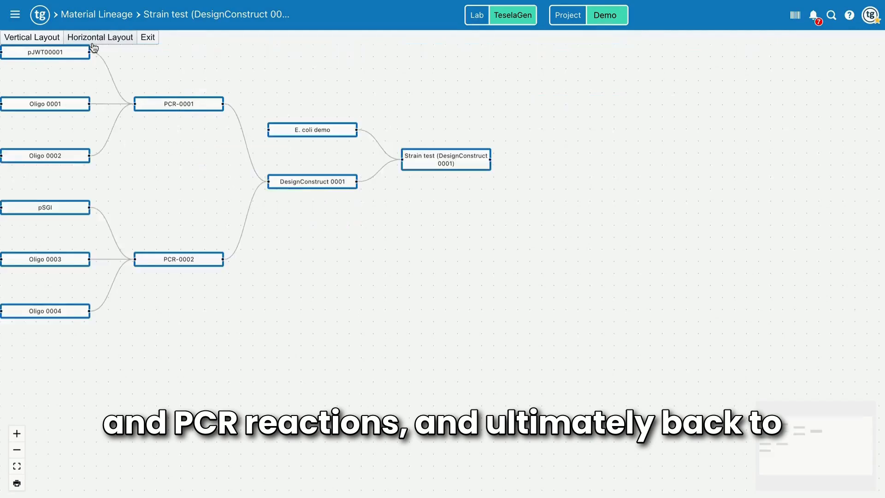
{"action": "left_click", "coordinate": [17, 433]}
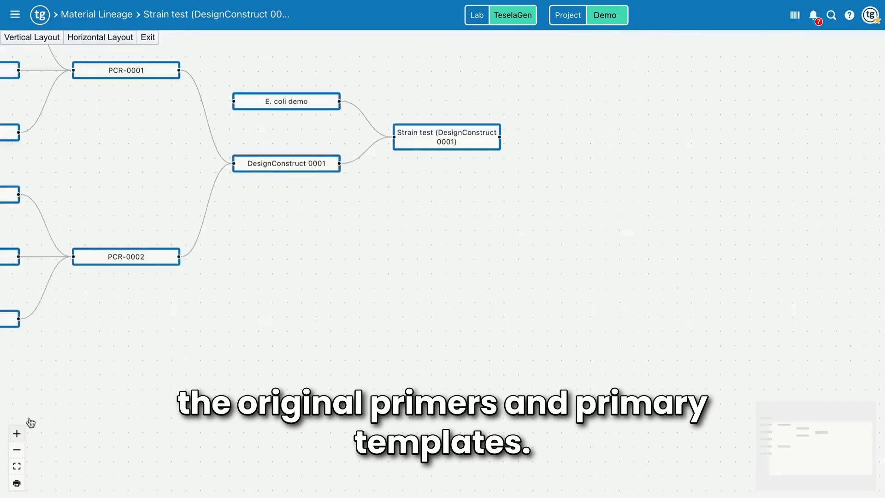
{"action": "left_click_drag", "start_coordinate": [71, 351], "coordinate": [320, 427]}
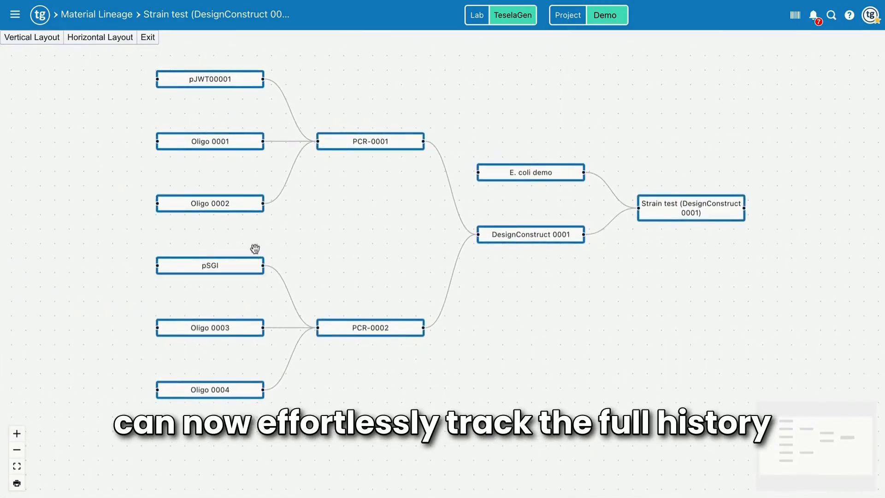
Print the lineage graph to a PDF saved in the Downloads folder and dismiss the loading notification.
{"action": "left_click", "coordinate": [17, 483]}
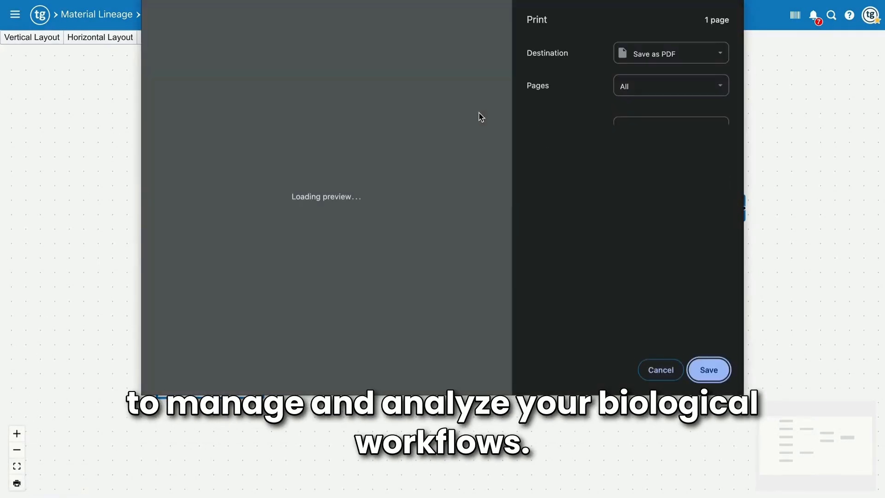
{"action": "left_click", "coordinate": [707, 370]}
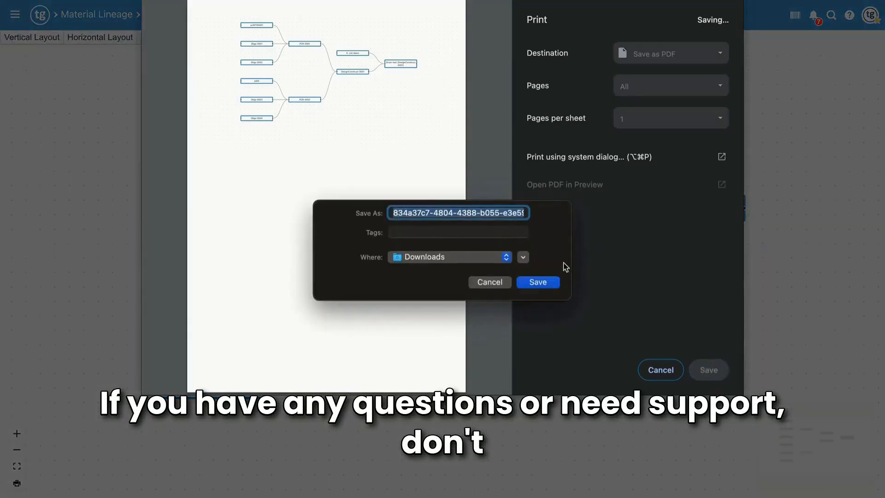
{"action": "left_click", "coordinate": [537, 282]}
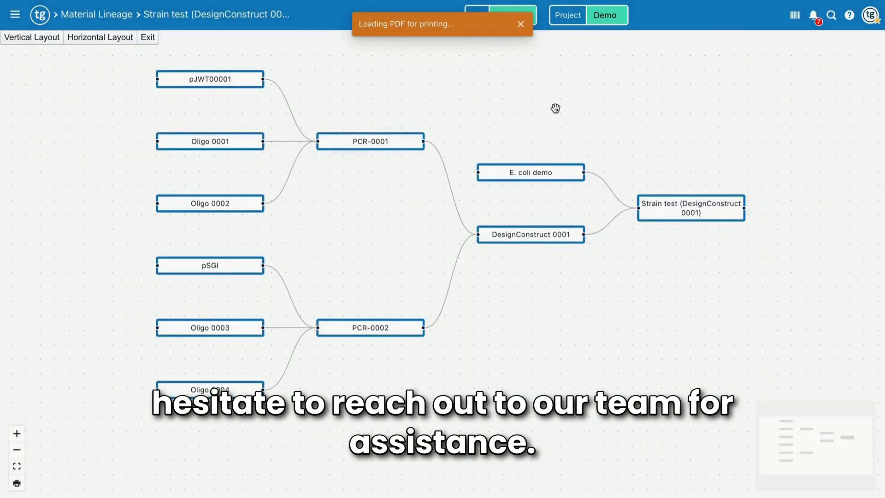
{"action": "left_click", "coordinate": [525, 31]}
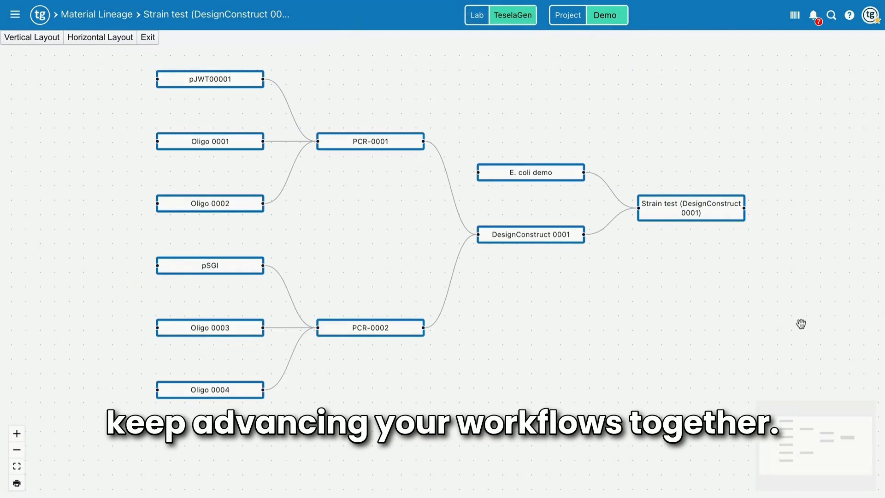